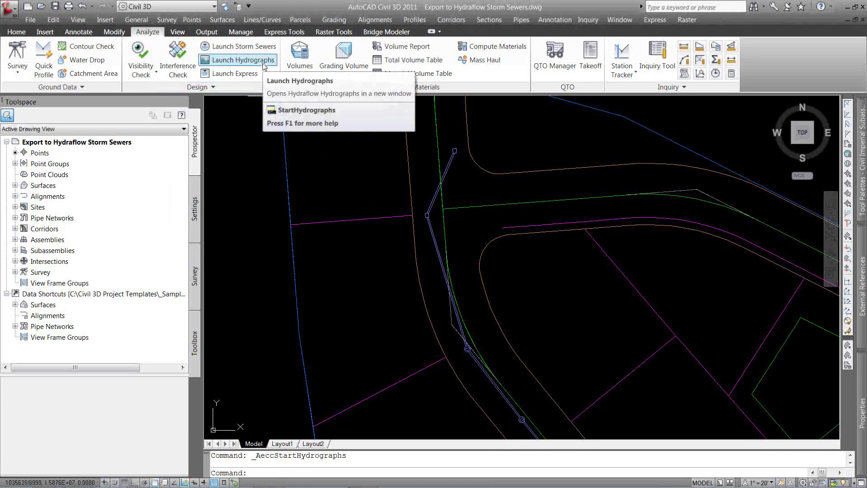
# - Launch Hydraflow Hydrographs from the Analyze tab's Design panel in Civil 3D 2011
pyautogui.click(264, 67)
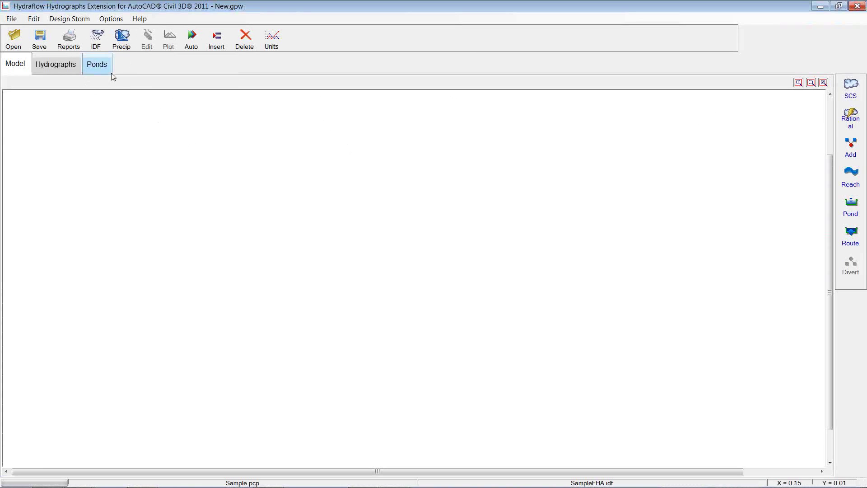
pyautogui.click(69, 19)
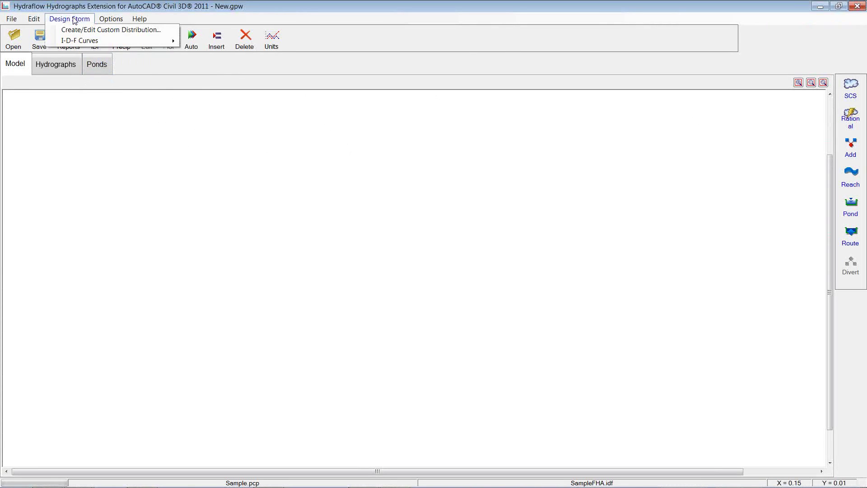
pyautogui.click(216, 39)
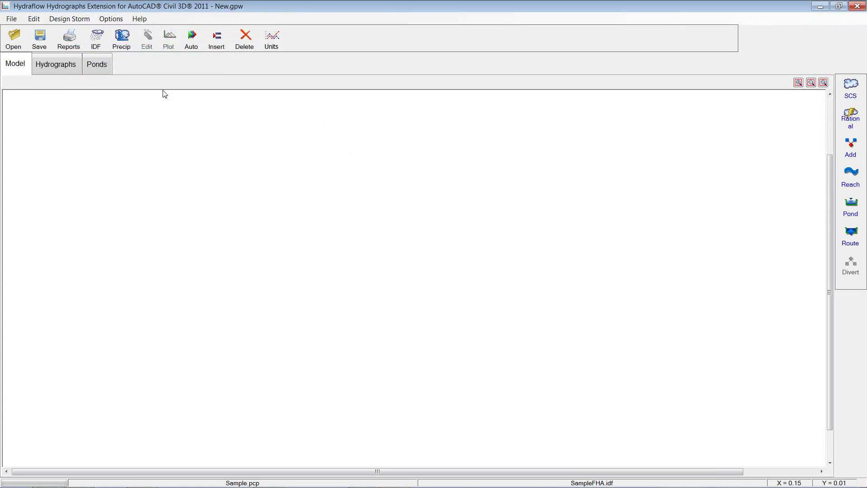
pyautogui.click(97, 35)
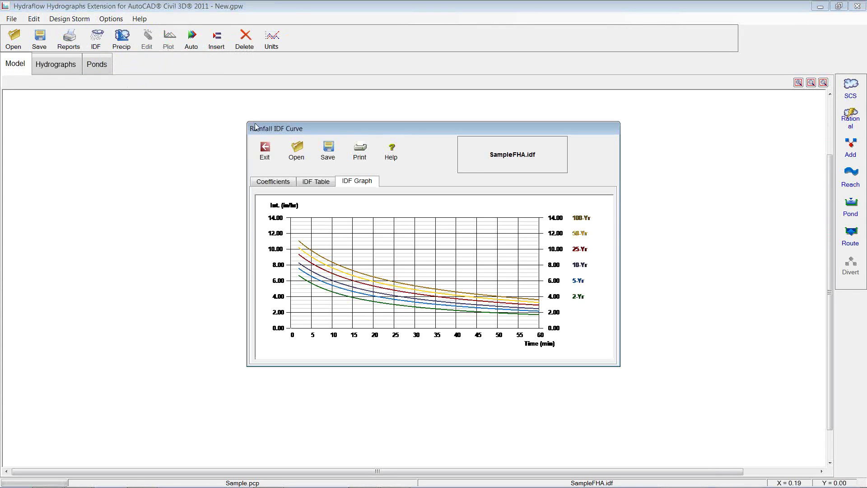
pyautogui.click(284, 181)
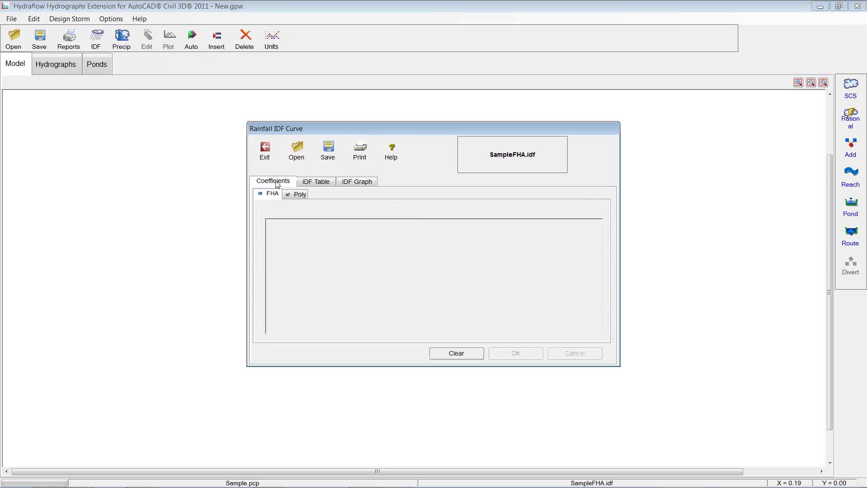
pyautogui.click(336, 262)
pyautogui.click(316, 181)
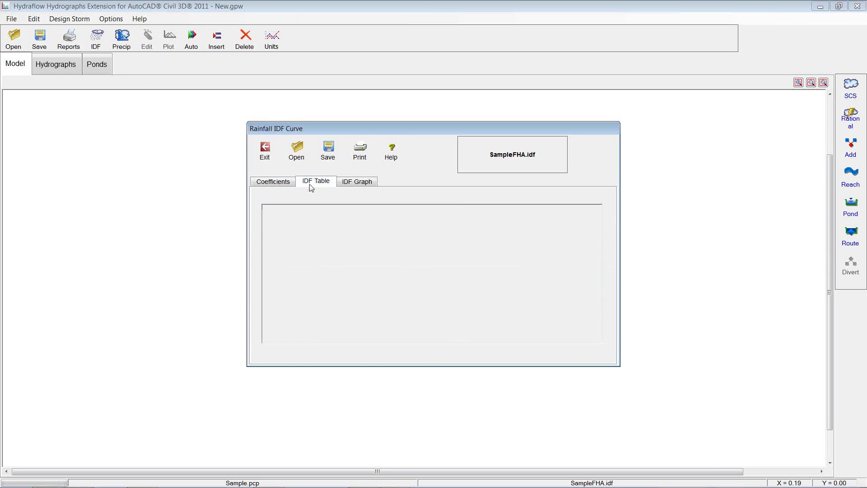
pyautogui.click(356, 183)
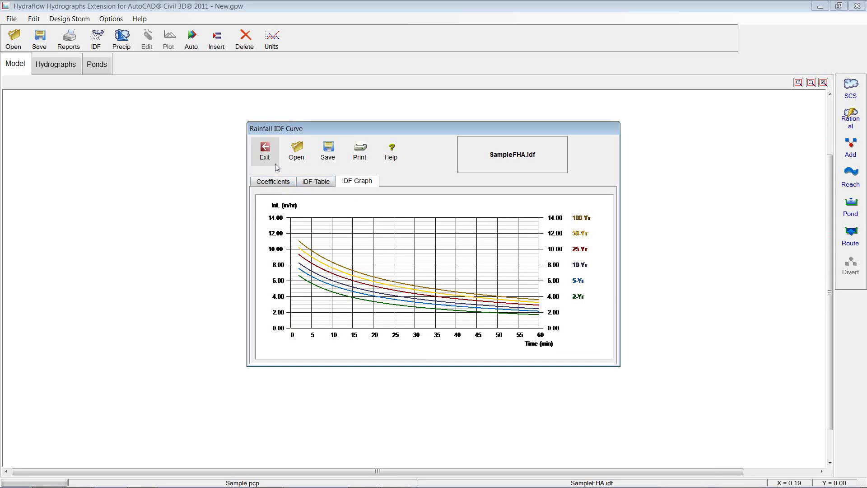
pyautogui.click(266, 152)
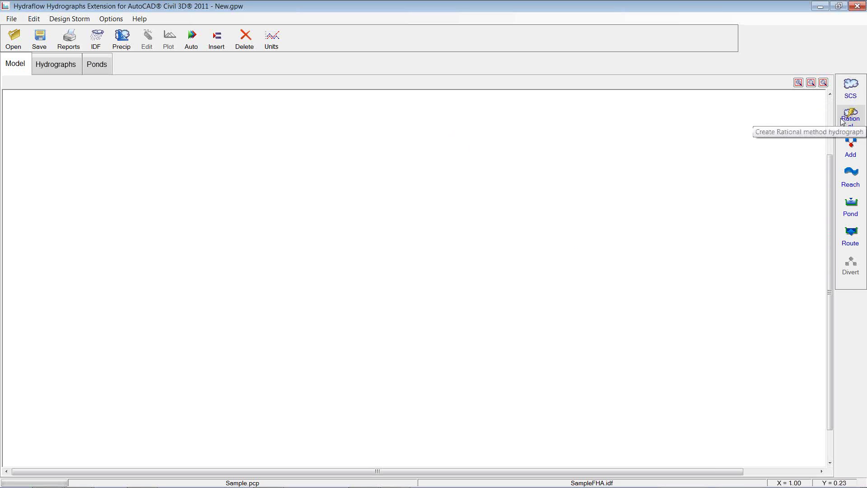
# - Create SCS hydrograph 1 described as 'Basin A' with a 55-acre drainage area
pyautogui.click(844, 94)
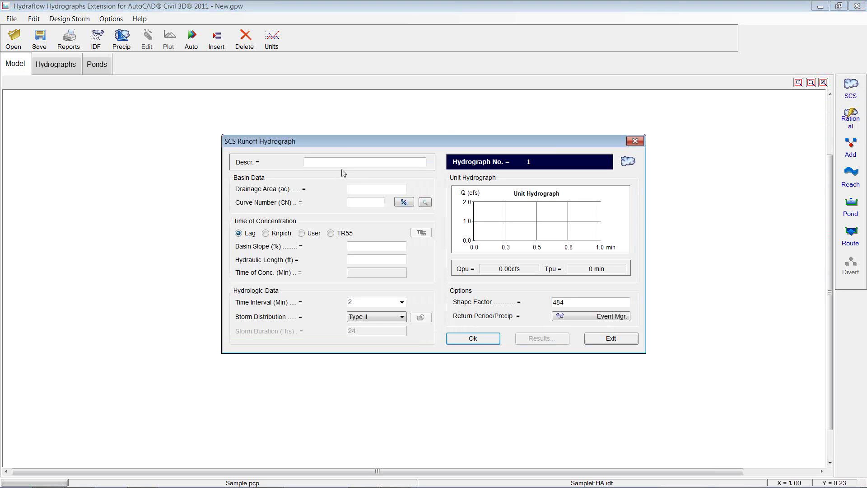
pyautogui.moveTo(339, 148); pyautogui.dragTo(331, 130)
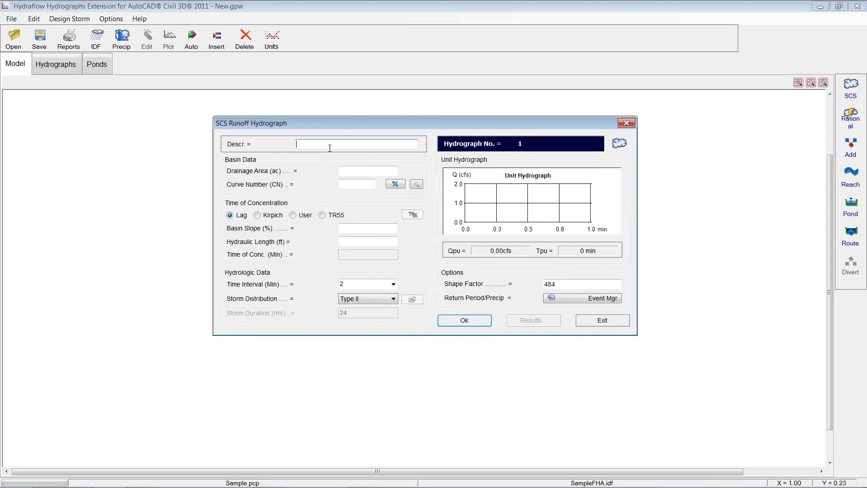
pyautogui.write('Basin A')
pyautogui.click(344, 170)
pyautogui.write('55')
pyautogui.click(418, 185)
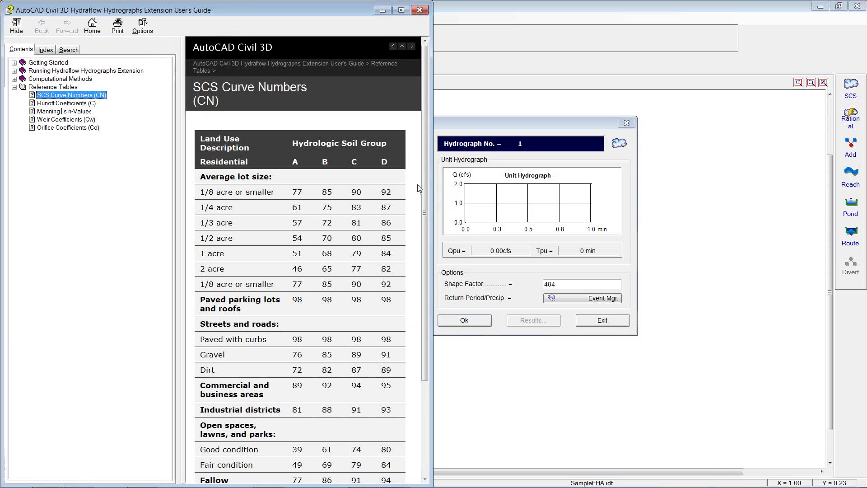
pyautogui.scroll(-1, 424, 123)
pyautogui.scroll(-3, 424, 123)
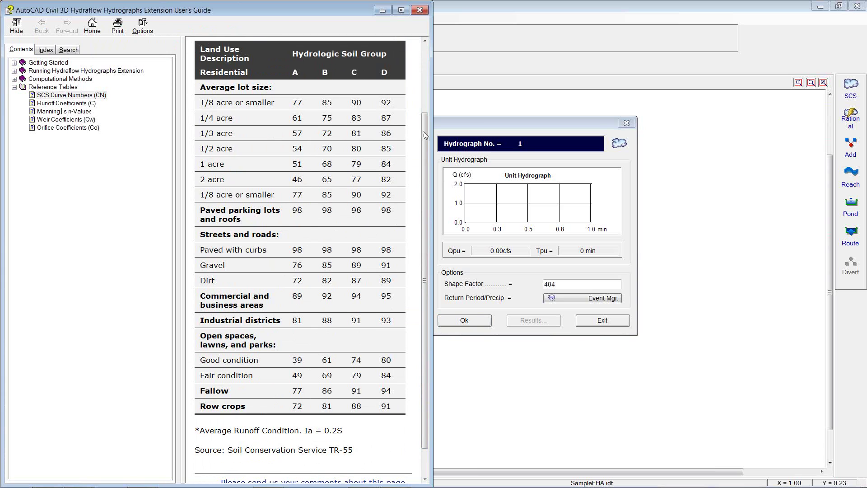
pyautogui.scroll(-1, 425, 136)
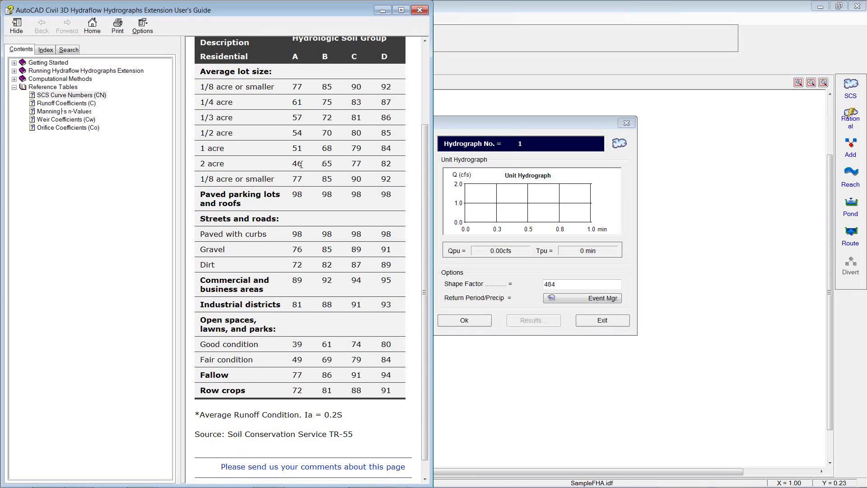
pyautogui.click(419, 10)
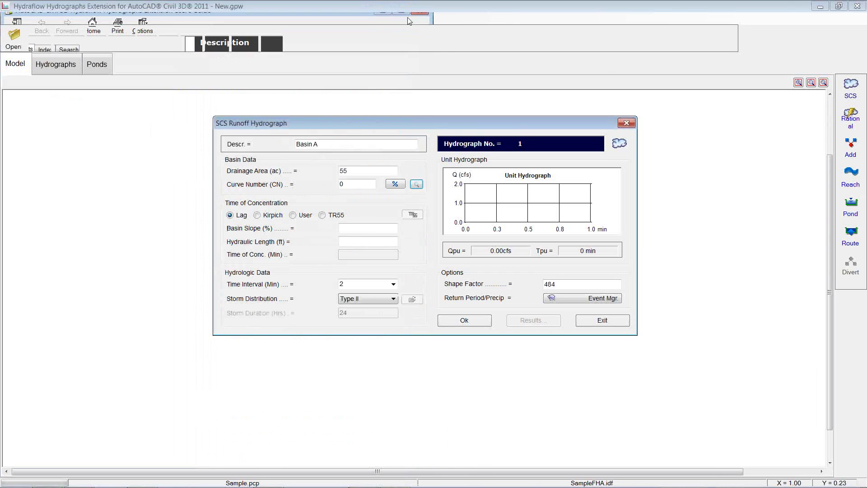
# - Open the Composite CN calculator and enter Area 1: 20 acres at CN 76
pyautogui.click(396, 187)
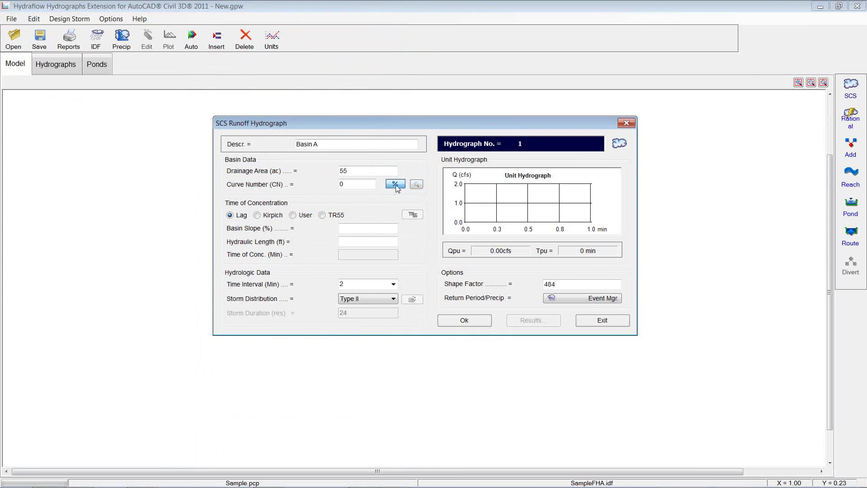
pyautogui.moveTo(385, 165); pyautogui.dragTo(522, 119)
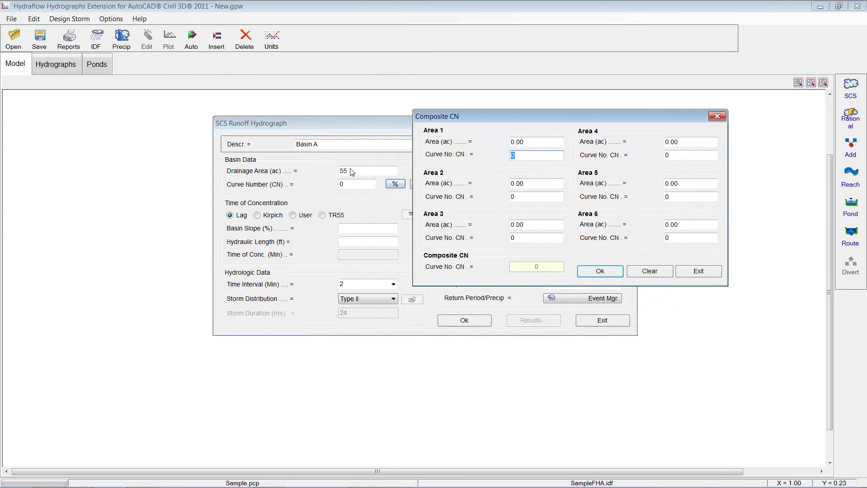
pyautogui.click(531, 144)
pyautogui.write('20')
pyautogui.click(526, 159)
pyautogui.write('76')
# - Add Area 2 (20 ac, CN 68) and Area 3 (5 ac, CN 88), accepting composite CN 74
pyautogui.click(533, 185)
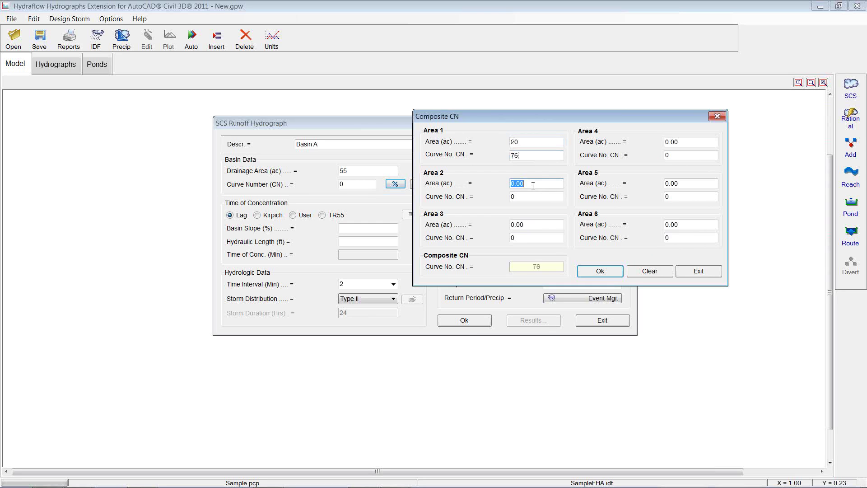
pyautogui.write('20')
pyautogui.click(527, 198)
pyautogui.write('68')
pyautogui.click(536, 225)
pyautogui.write('5')
pyautogui.click(518, 240)
pyautogui.write('88')
pyautogui.click(537, 268)
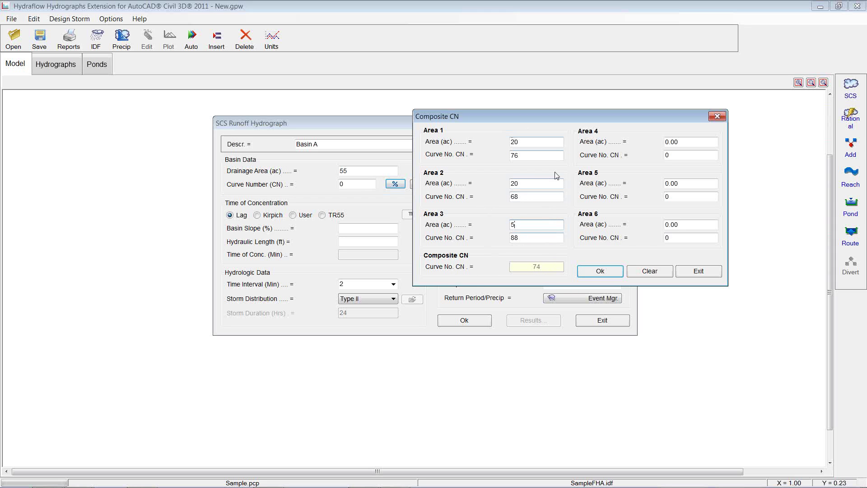
pyautogui.click(599, 271)
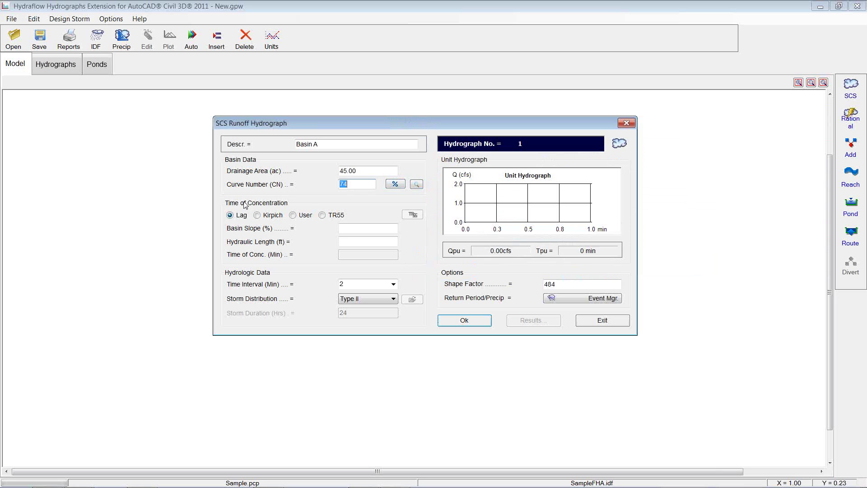
# - Select the TR55 Tc method and review the TR-55 Tc Worksheet, closing it without computing
pyautogui.click(322, 215)
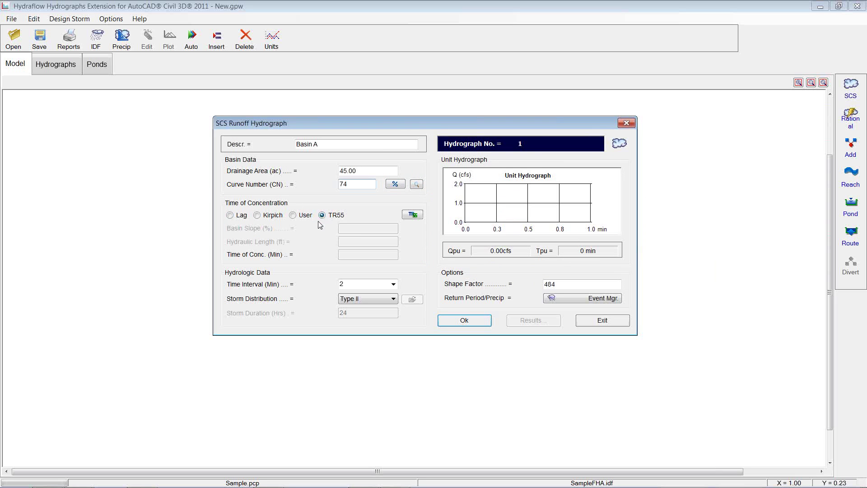
pyautogui.click(412, 216)
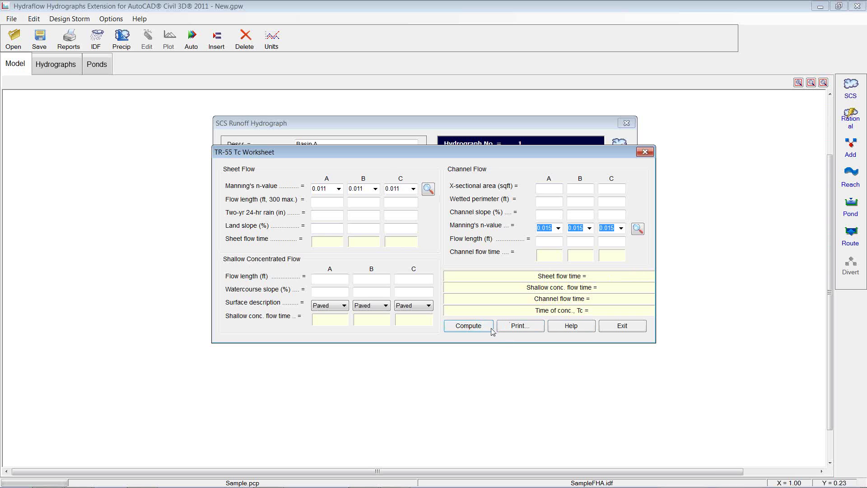
pyautogui.click(606, 322)
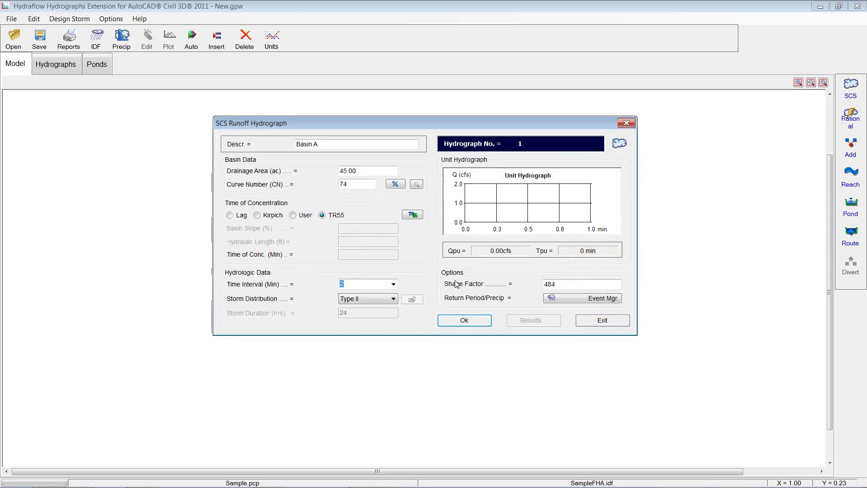
# - Set a user Tc of 31 min, a 5-minute time interval and Type II storm distribution
pyautogui.click(294, 215)
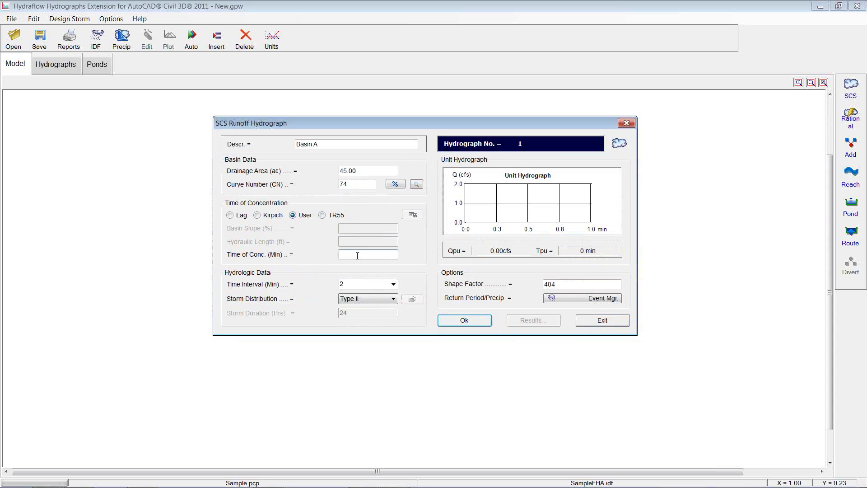
pyautogui.write('31')
pyautogui.click(363, 283)
pyautogui.click(374, 310)
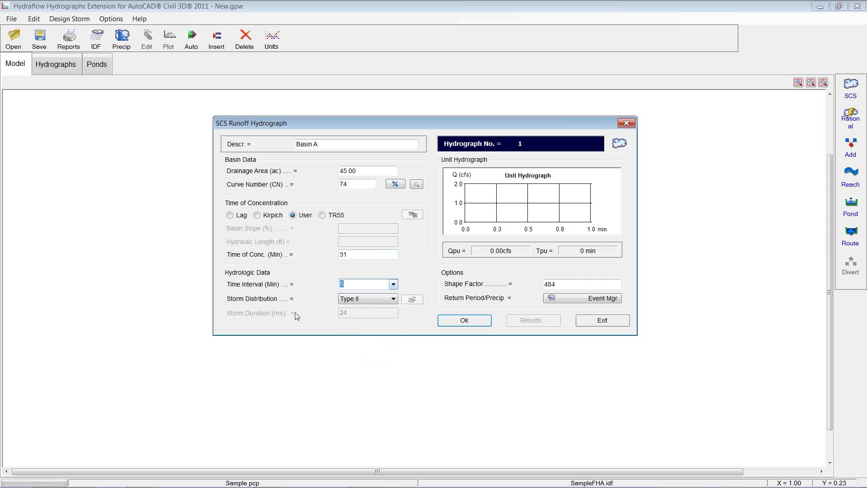
pyautogui.click(378, 300)
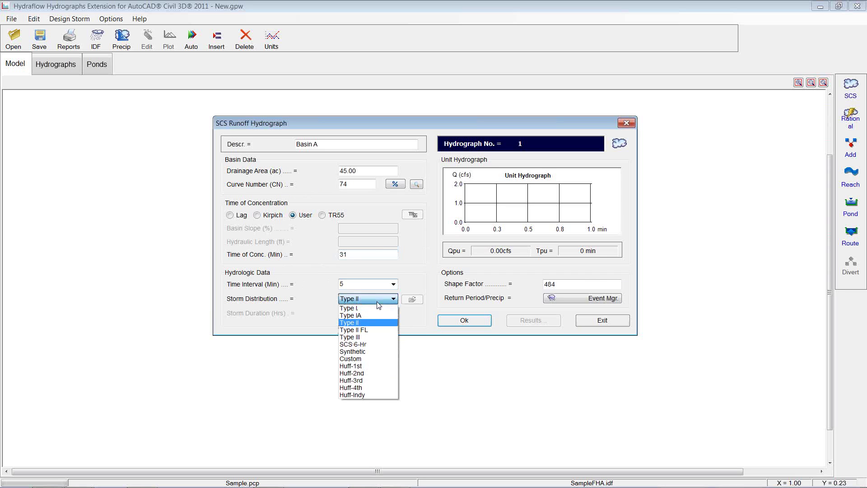
pyautogui.click(359, 325)
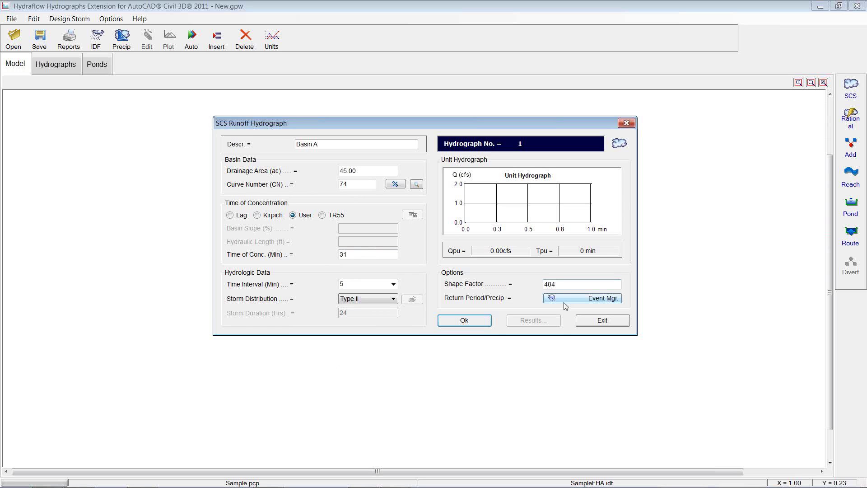
# - Activate the 2-, 10- and 100-year storms, then compute and view Basin A's hydrograph results
pyautogui.click(613, 302)
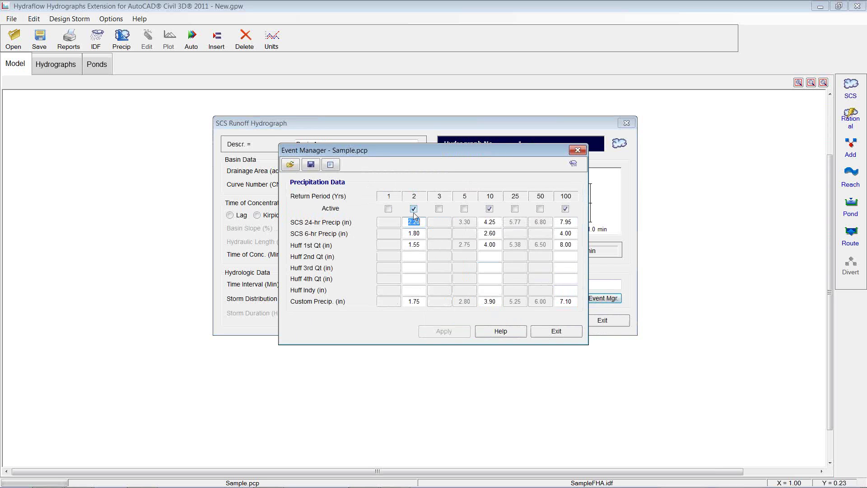
pyautogui.click(414, 209)
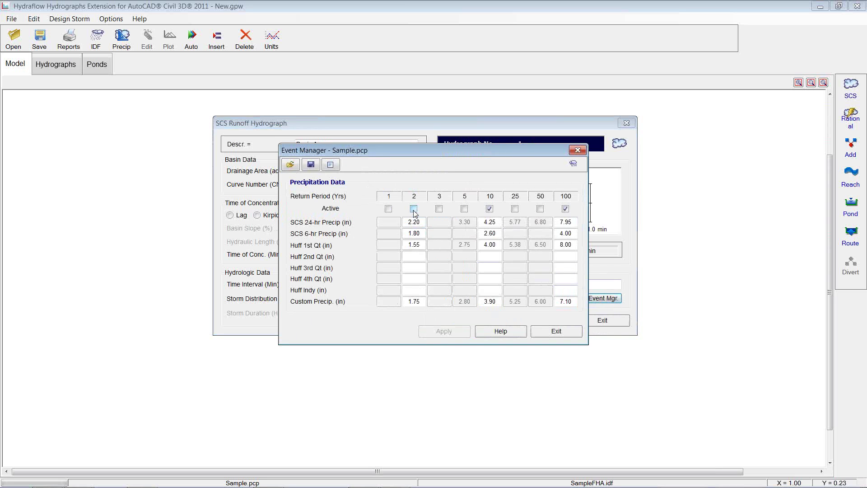
pyautogui.click(489, 209)
pyautogui.click(489, 209)
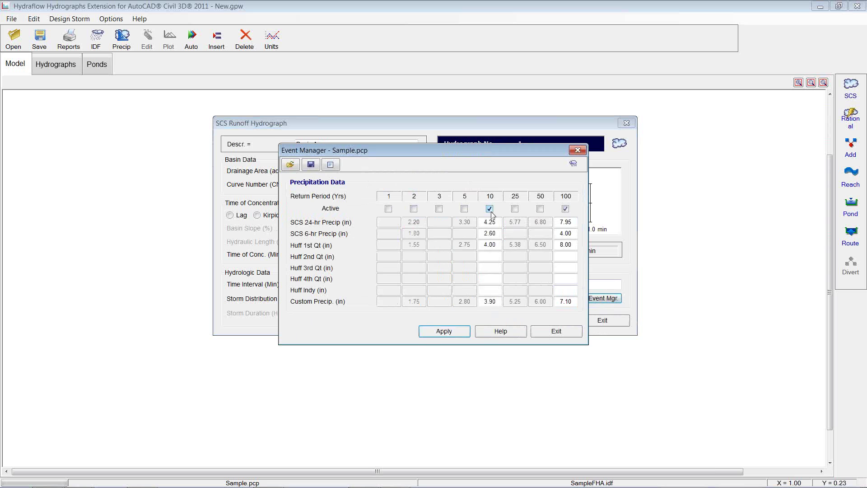
pyautogui.click(498, 236)
pyautogui.click(414, 209)
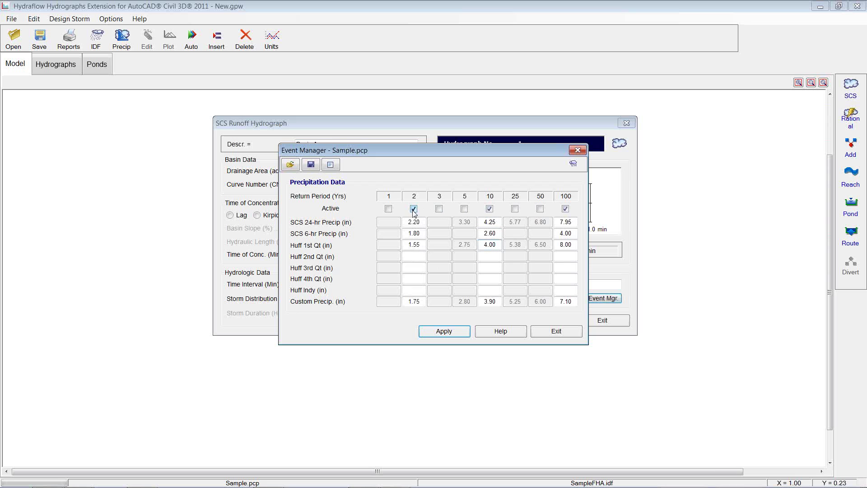
pyautogui.click(447, 332)
pyautogui.click(556, 333)
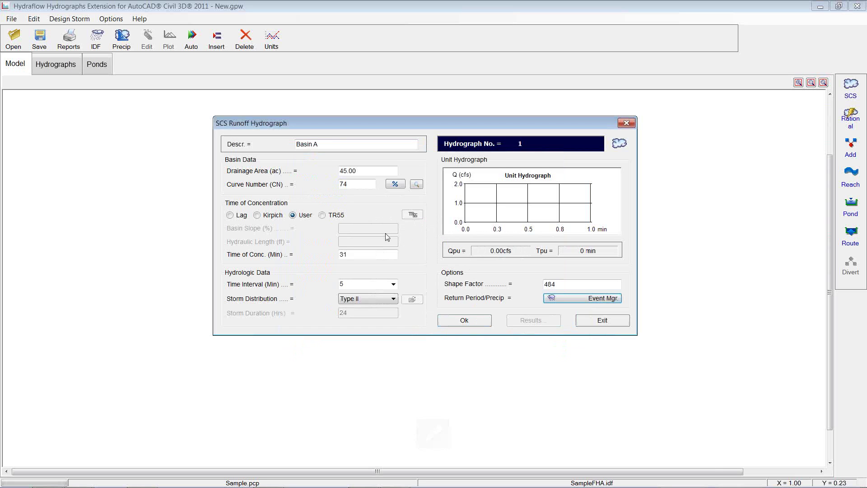
pyautogui.click(468, 324)
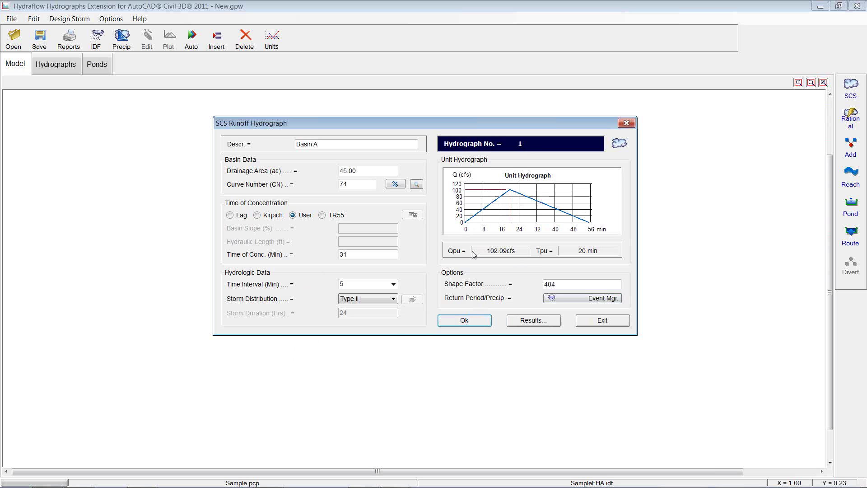
pyautogui.click(544, 320)
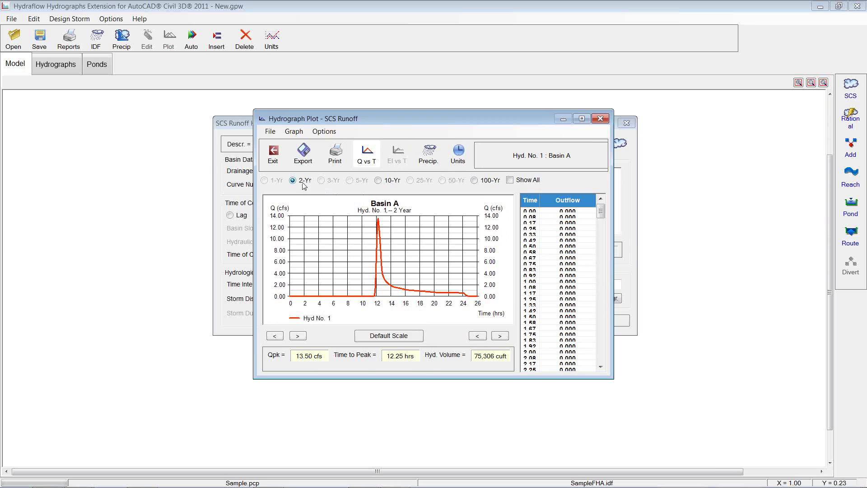
pyautogui.click(378, 180)
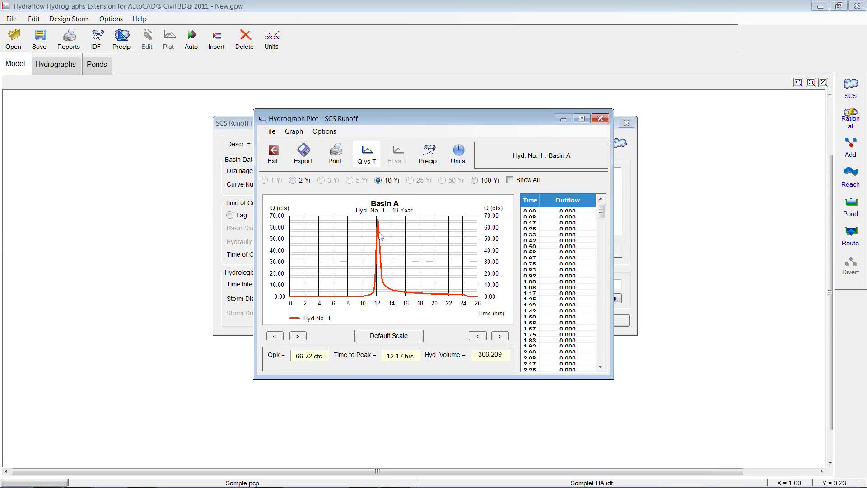
pyautogui.click(475, 180)
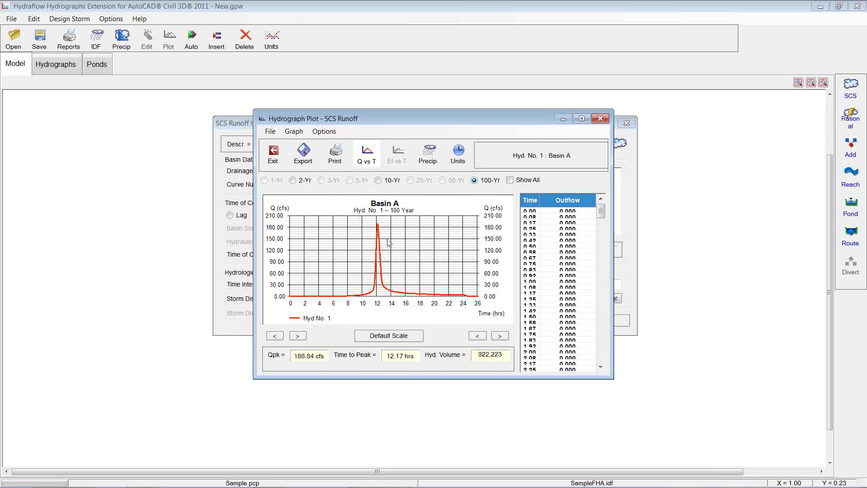
pyautogui.moveTo(600, 211); pyautogui.dragTo(600, 354)
pyautogui.click(302, 153)
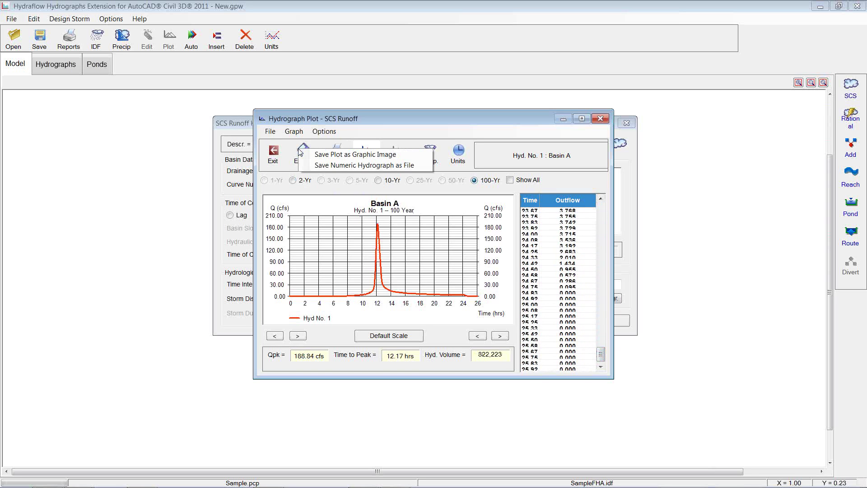
pyautogui.click(386, 121)
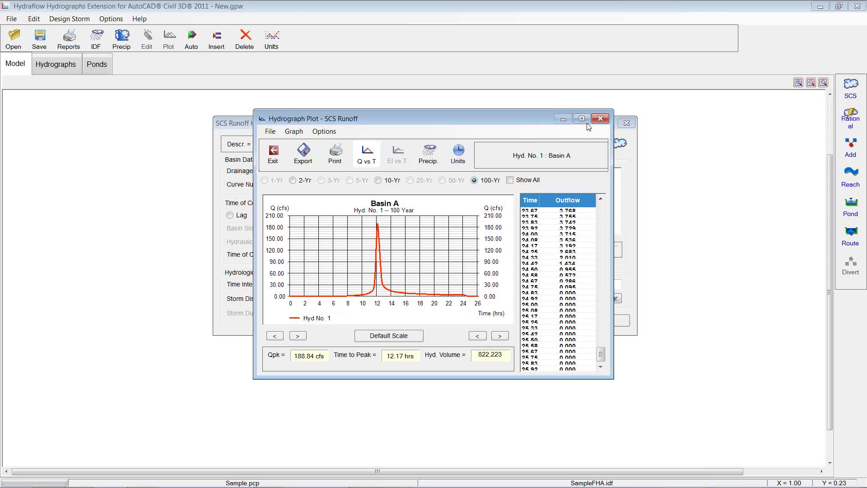
pyautogui.click(602, 119)
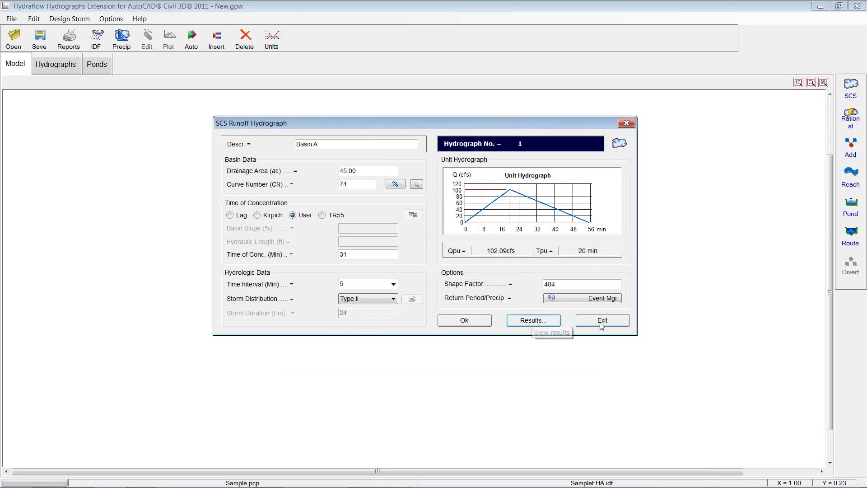
# - Add SCS hydrograph 2 'Basin B' with 32 ac, CN 68, Tc 24 min, 5-minute interval, and compute it
pyautogui.click(464, 320)
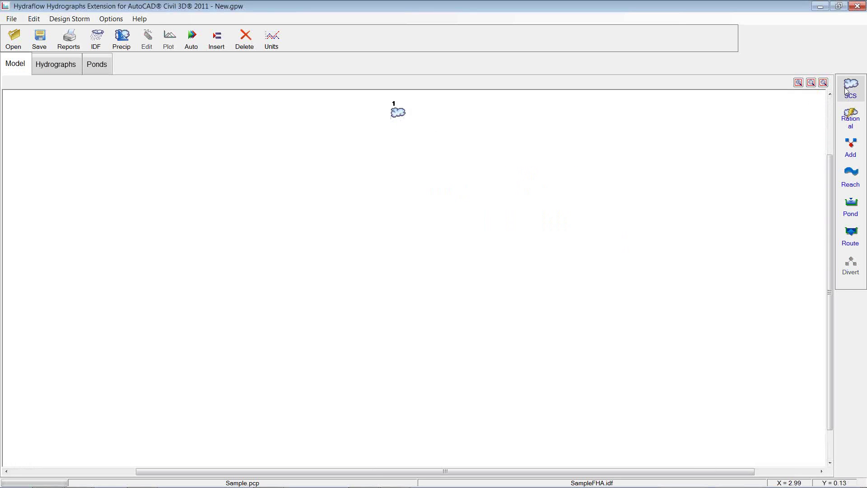
pyautogui.click(851, 88)
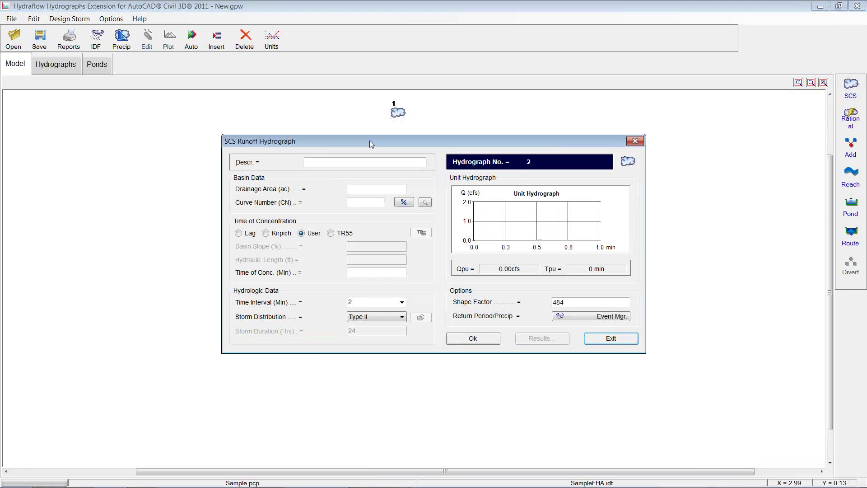
pyautogui.moveTo(370, 140); pyautogui.dragTo(578, 87)
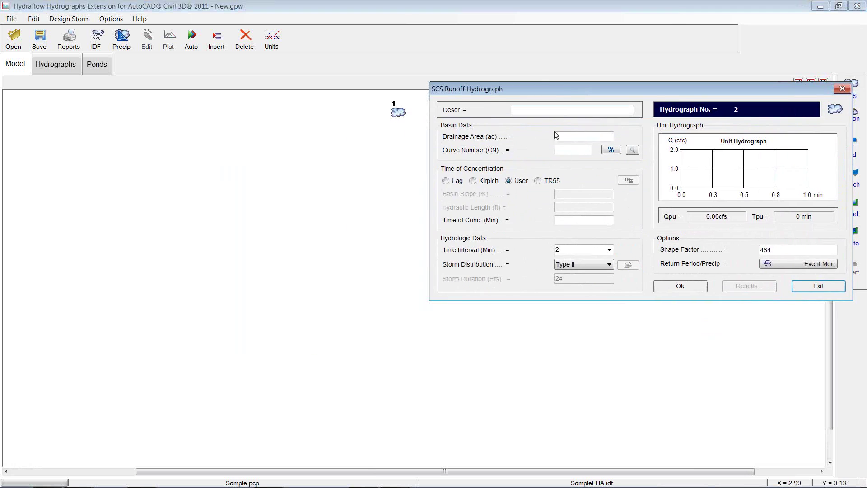
pyautogui.click(537, 108)
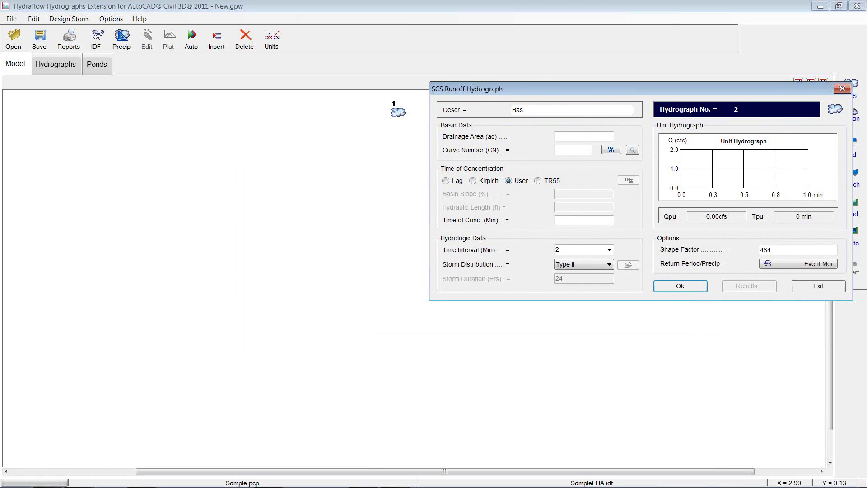
pyautogui.click(572, 149)
pyautogui.click(566, 221)
pyautogui.write('24')
pyautogui.click(609, 250)
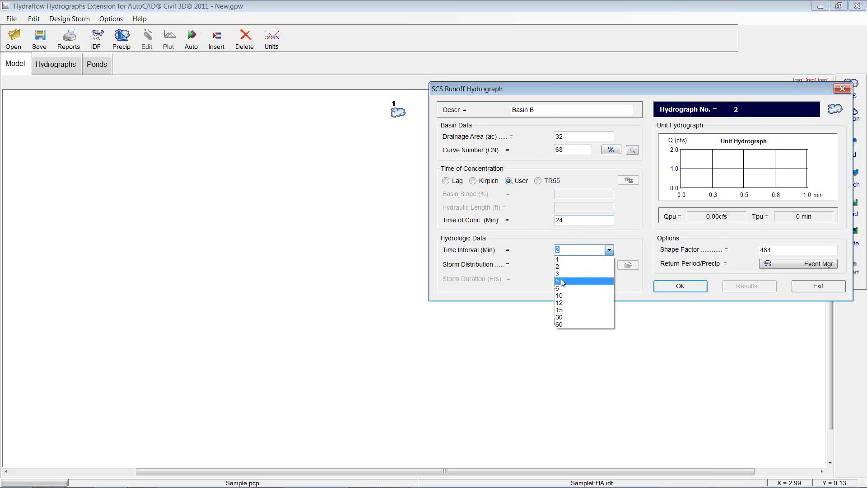
pyautogui.click(583, 281)
pyautogui.click(680, 285)
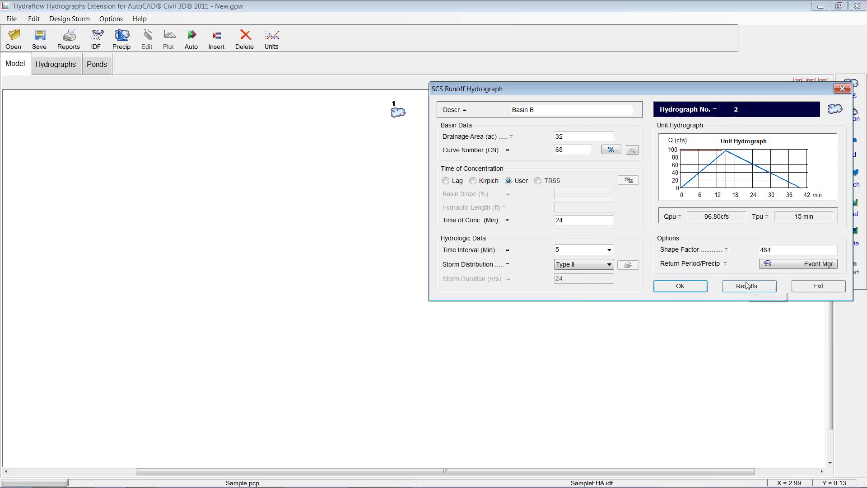
pyautogui.click(818, 286)
pyautogui.click(764, 190)
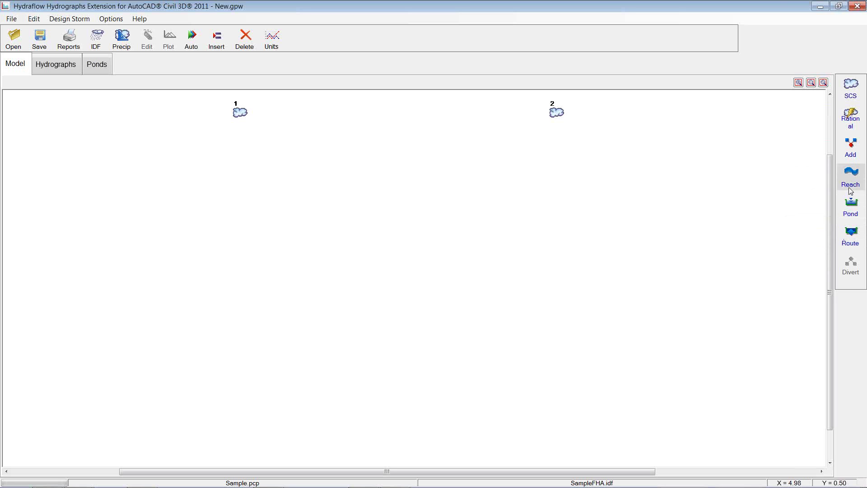
# - Add Combine hydrograph 3 with inflows 1 - Basin A and 2 - Basin B, confirming its settings
pyautogui.click(852, 146)
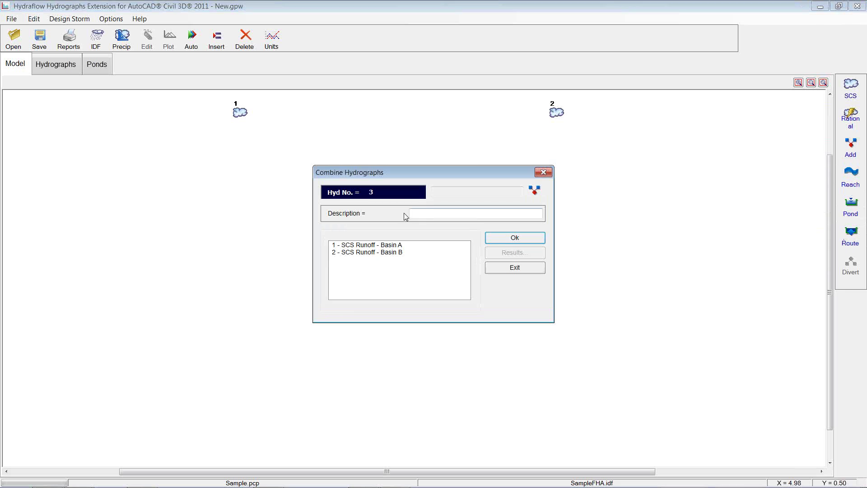
pyautogui.click(369, 246)
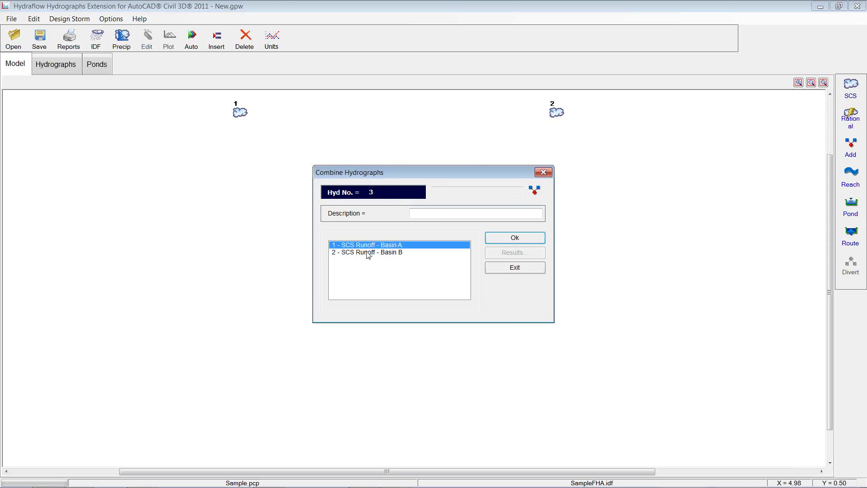
pyautogui.click(369, 253)
pyautogui.click(504, 239)
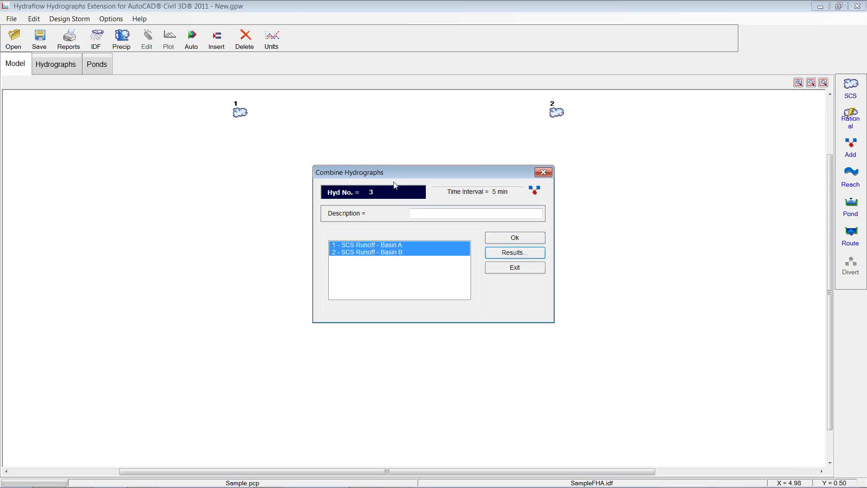
pyautogui.click(508, 271)
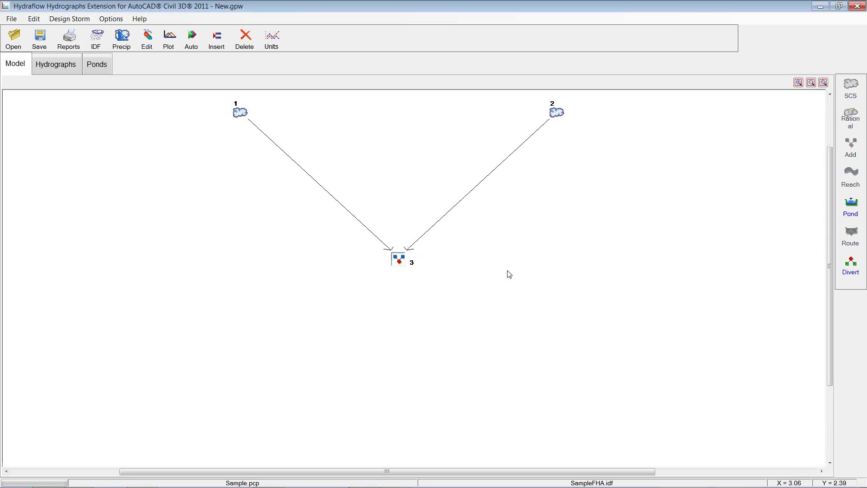
pyautogui.doubleClick(399, 260)
pyautogui.click(515, 242)
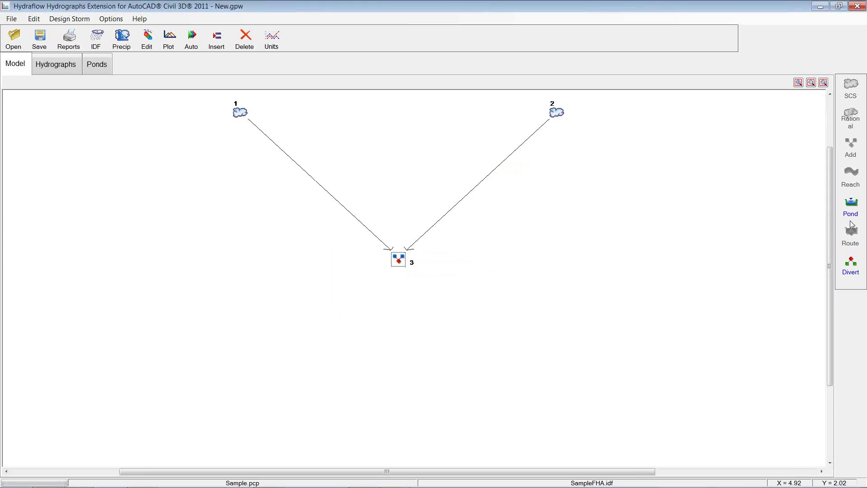
# - Place Pond No. 1 on the model and choose Trapezoid storage in the Stage/Storage/Discharge Setup
pyautogui.click(725, 220)
pyautogui.click(849, 207)
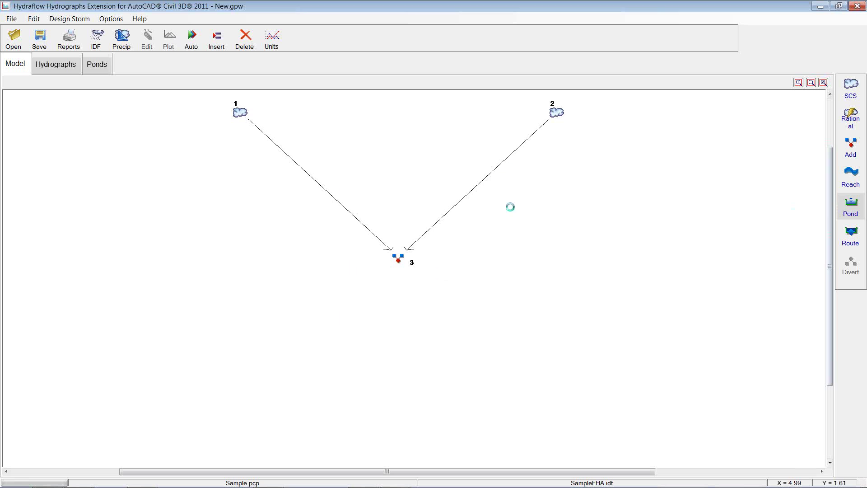
pyautogui.click(433, 207)
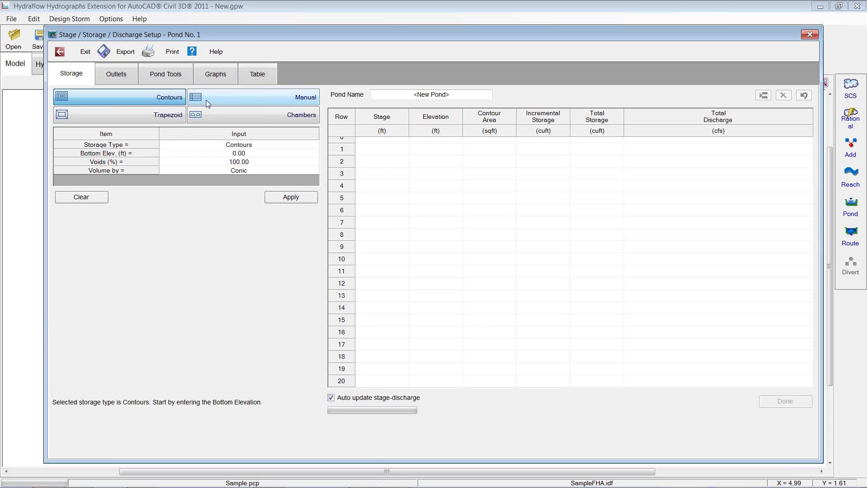
pyautogui.click(275, 99)
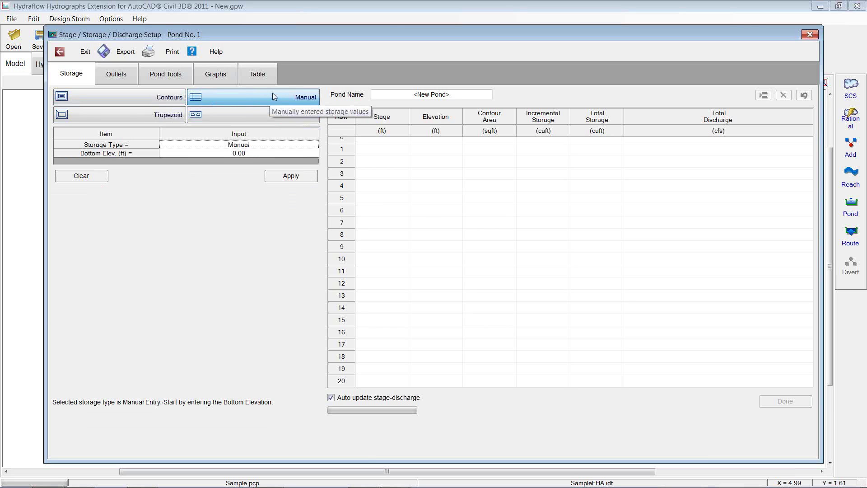
pyautogui.click(160, 118)
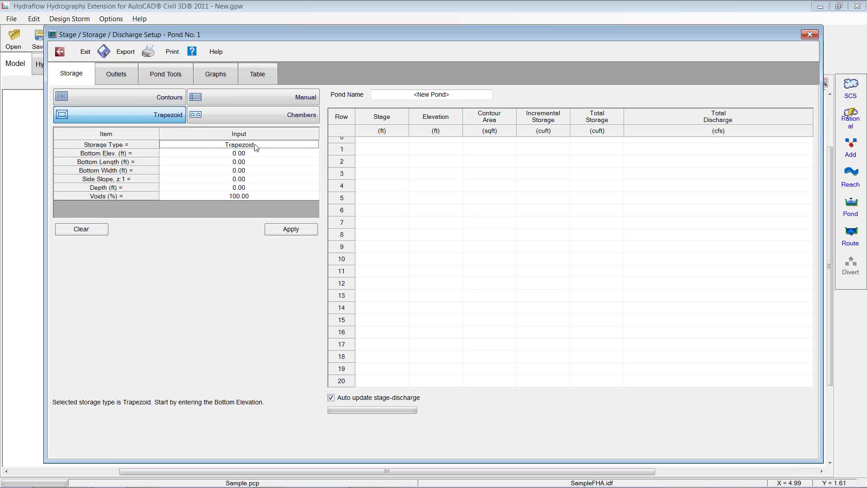
pyautogui.click(228, 119)
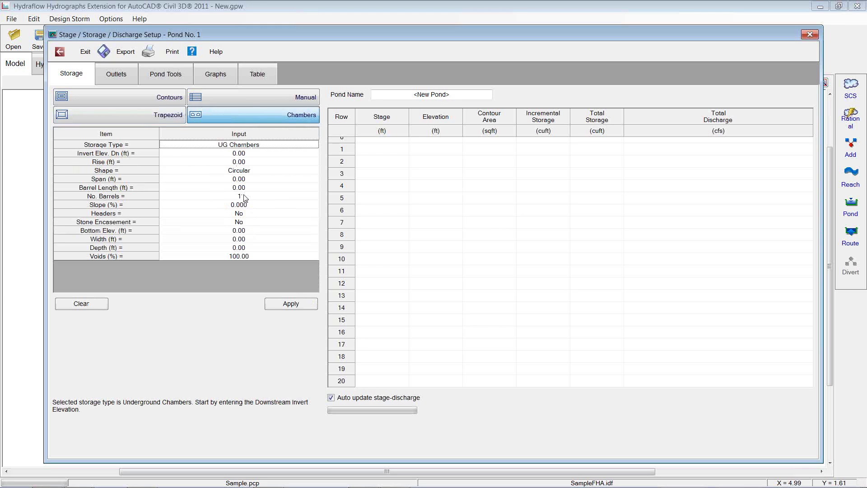
pyautogui.click(153, 120)
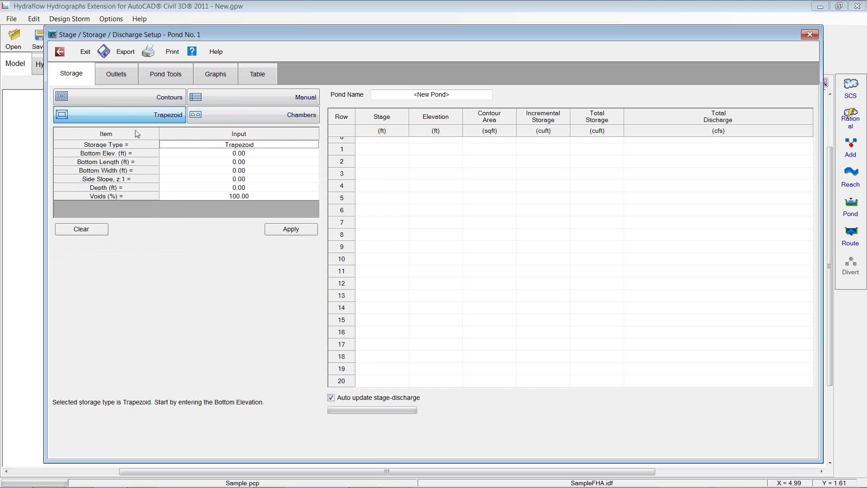
# - Give the trapezoid an 80 ft bottom length, 40 ft width, 4:1 side slopes and 5 ft depth, and apply
pyautogui.click(252, 153)
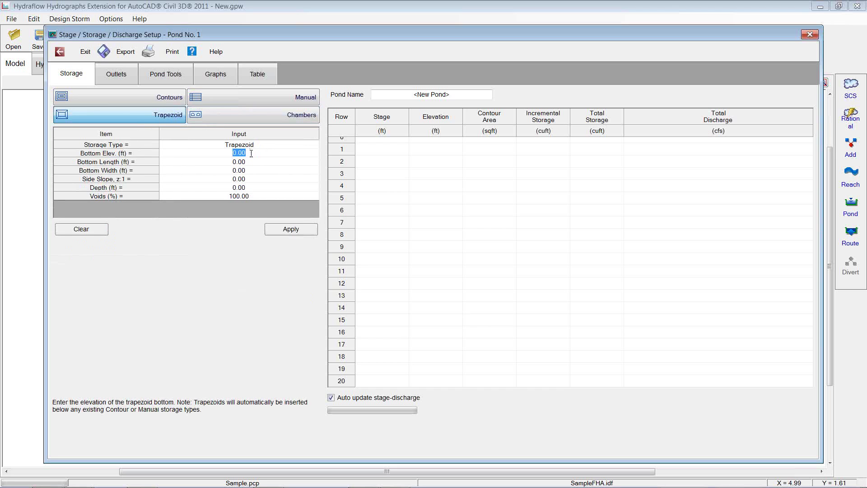
pyautogui.write('1')
pyautogui.click(241, 164)
pyautogui.doubleClick(247, 161)
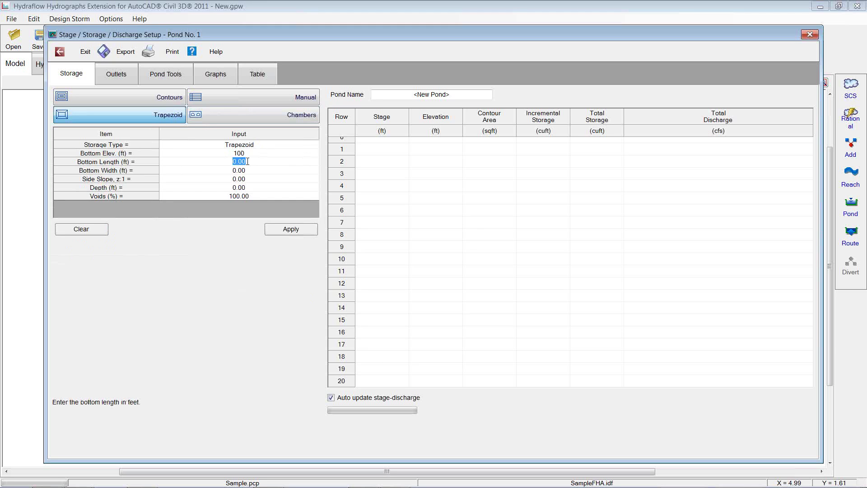
pyautogui.write('80')
pyautogui.press('Return')
pyautogui.write('40')
pyautogui.click(248, 180)
pyautogui.doubleClick(248, 180)
pyautogui.write('4')
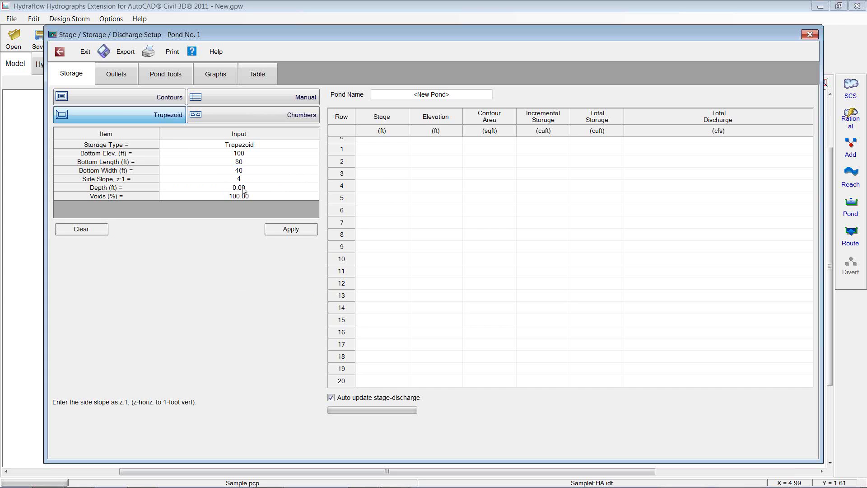
pyautogui.click(243, 188)
pyautogui.doubleClick(243, 188)
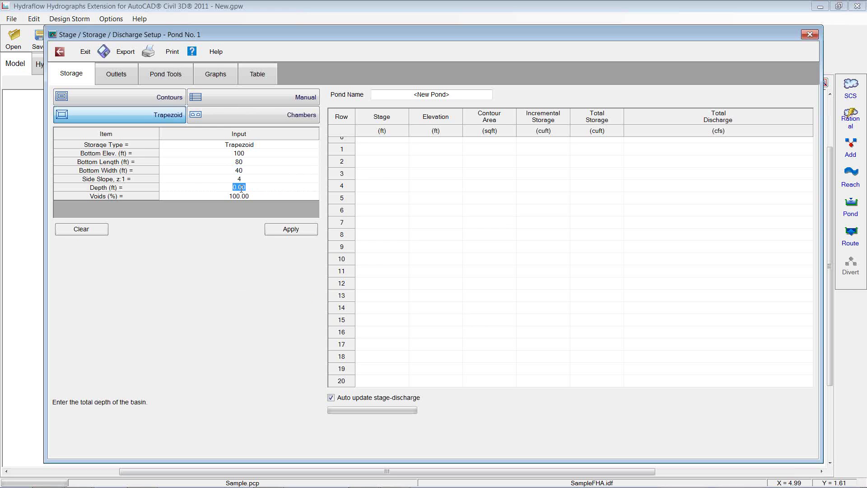
pyautogui.write('5')
pyautogui.click(286, 230)
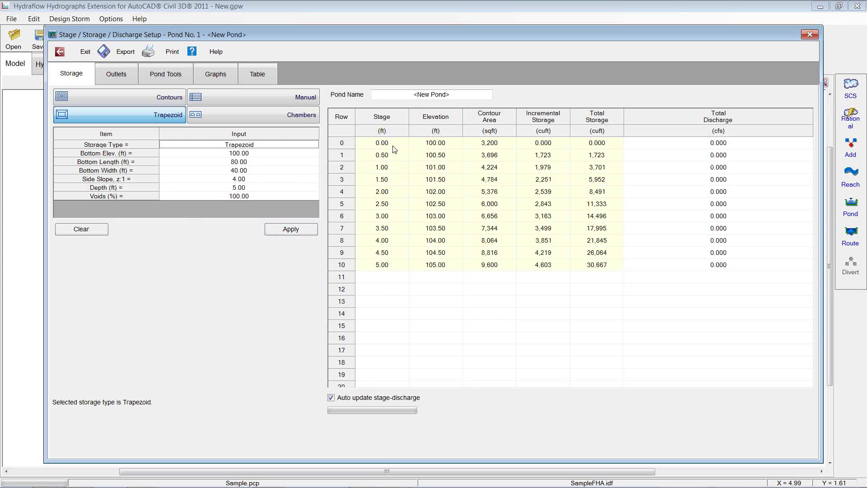
# - Check the 1.00 ft stage row: elevation 101.00, area 4,224, incremental 1,979, total 3,701 cuft
pyautogui.moveTo(393, 149); pyautogui.dragTo(392, 180)
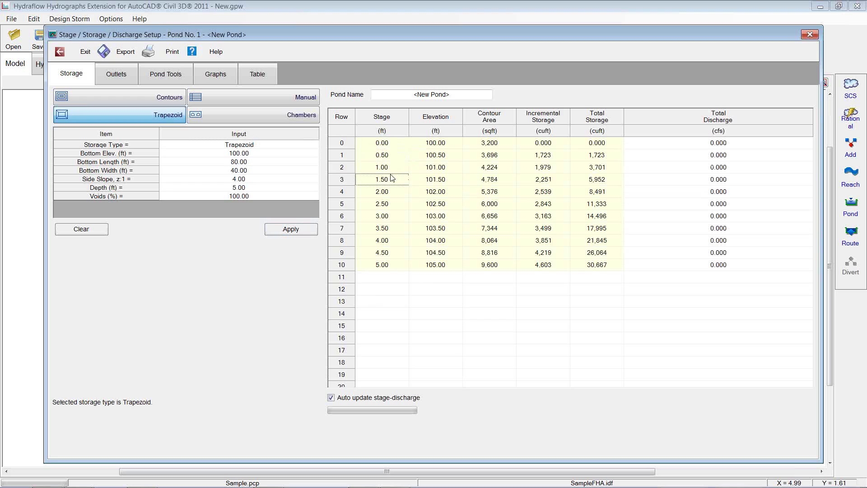
pyautogui.click(391, 199)
pyautogui.click(383, 171)
pyautogui.click(441, 172)
pyautogui.click(491, 173)
pyautogui.click(537, 170)
pyautogui.click(600, 171)
# - Resize Pond No. 1's trapezoid bottom to 60 ft by 30 ft, recomputing storage to 20,667 cuft at 5 ft
pyautogui.click(249, 164)
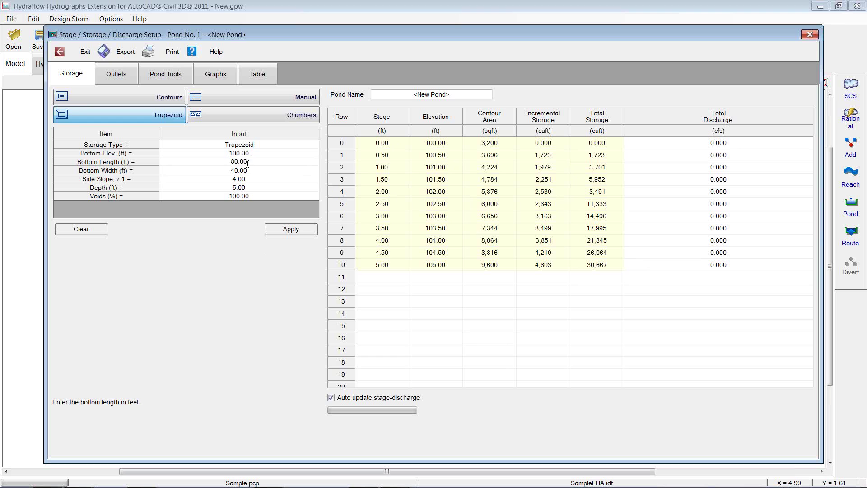
pyautogui.doubleClick(248, 165)
pyautogui.write('60')
pyautogui.click(250, 170)
pyautogui.doubleClick(250, 170)
pyautogui.doubleClick(249, 171)
pyautogui.write('30')
pyautogui.click(293, 231)
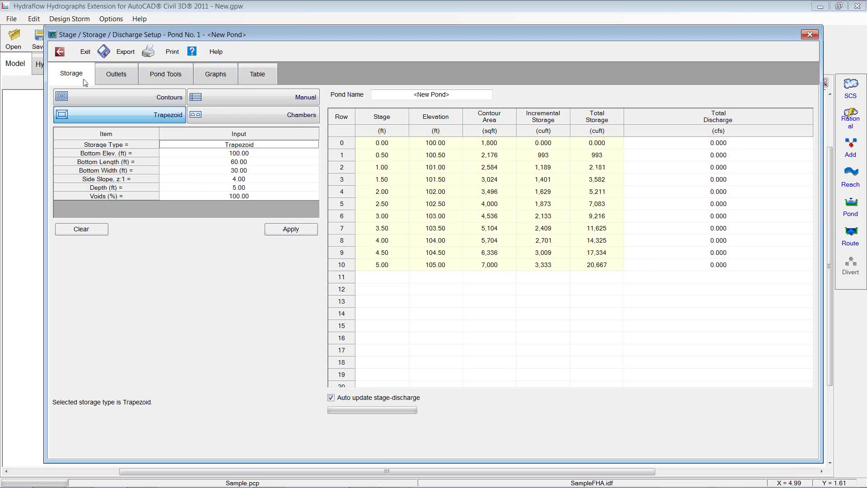
# - Leave the pond setup and glance at Combine hydrograph 3's settings without changes
pyautogui.click(84, 56)
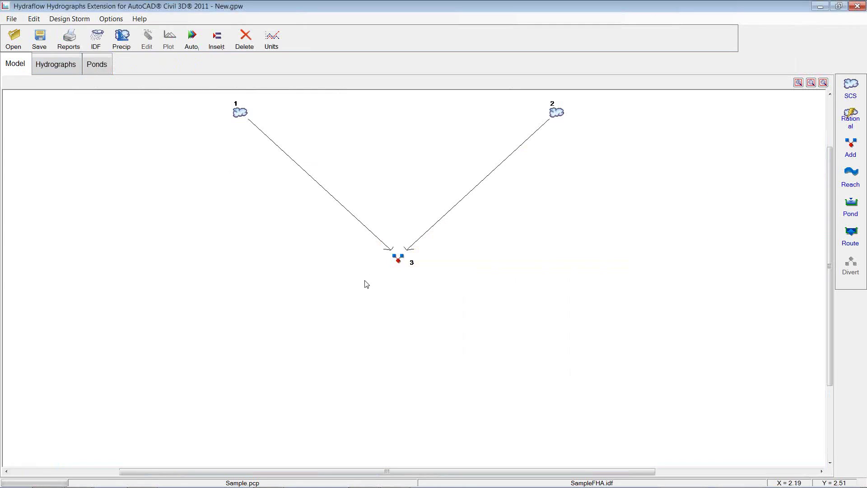
pyautogui.moveTo(830, 177)
pyautogui.mouseDown()
pyautogui.moveTo(832, 188)
pyautogui.moveTo(830, 120)
pyautogui.moveTo(830, 167)
pyautogui.mouseUp()
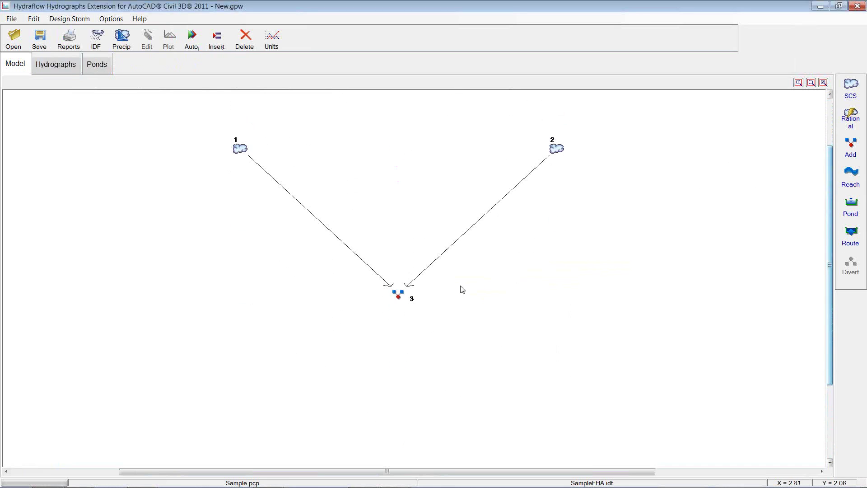
pyautogui.doubleClick(398, 300)
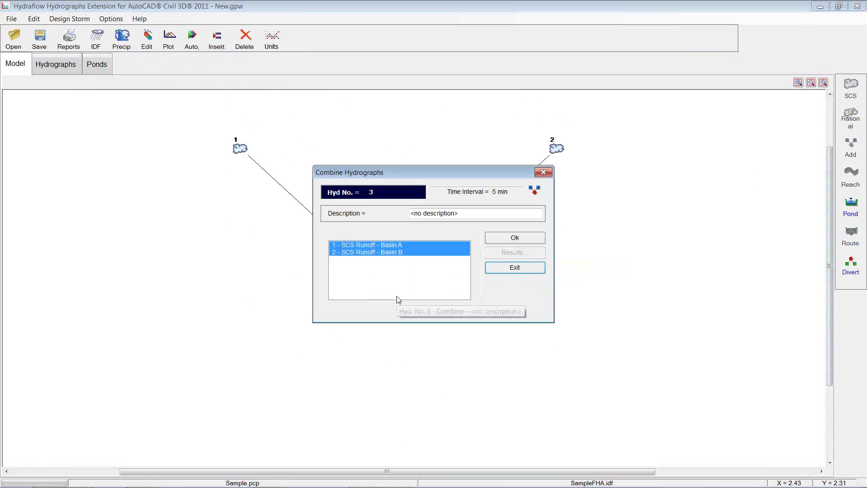
pyautogui.click(513, 266)
# - Check the pond's Trapezoid storage, then show 10-year results: hydrograph 3 peaks at 107.00 cfs
pyautogui.click(101, 70)
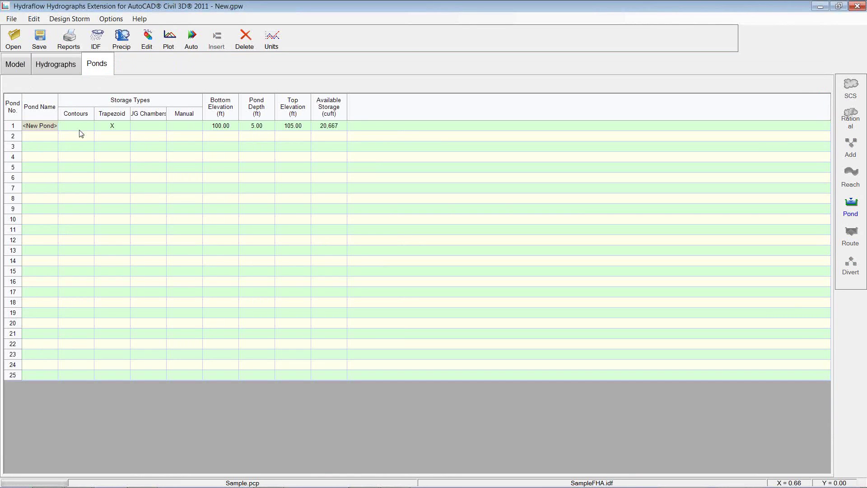
pyautogui.click(116, 127)
pyautogui.click(27, 72)
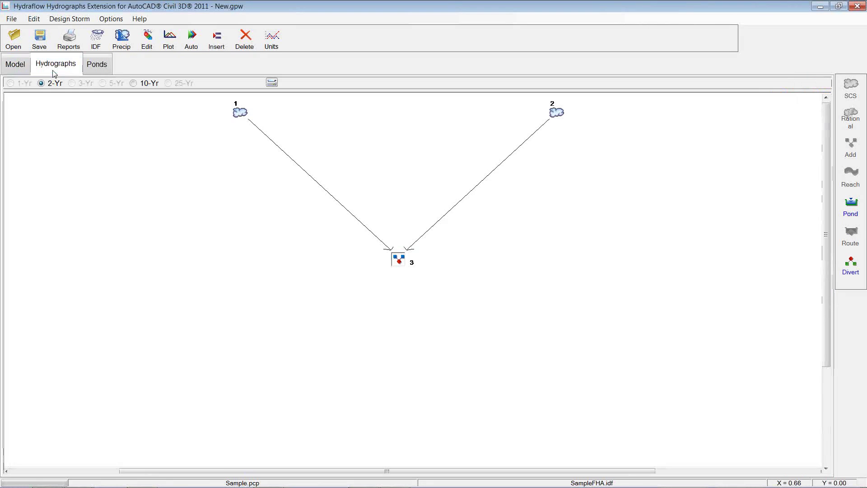
pyautogui.click(52, 73)
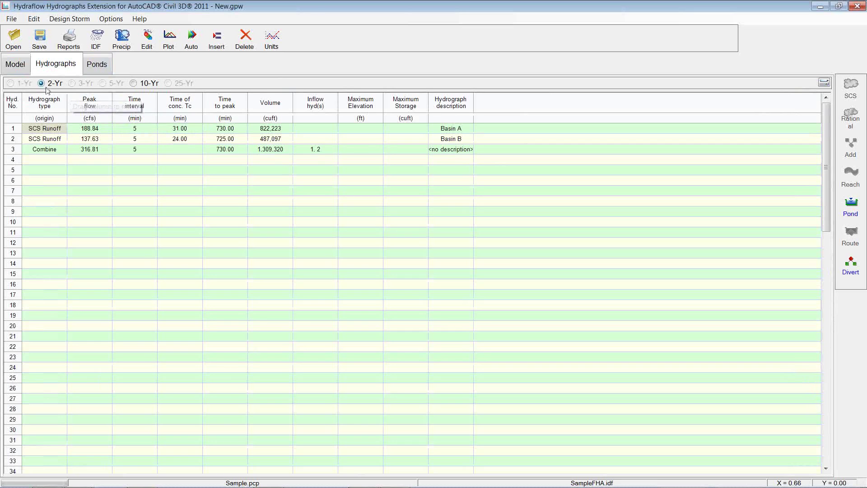
pyautogui.click(135, 84)
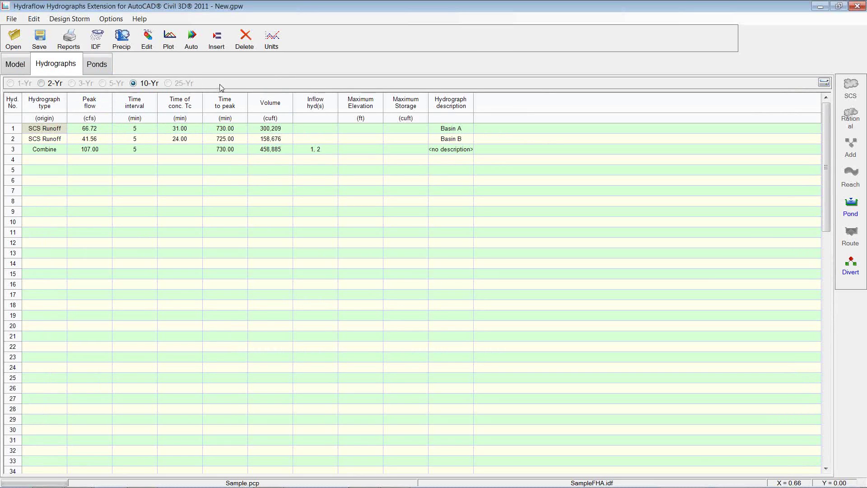
# - Reopen Pond No. 1's setup, keeping Trapezoid storage with 20,667 cuft at 105.00 ft
pyautogui.click(98, 66)
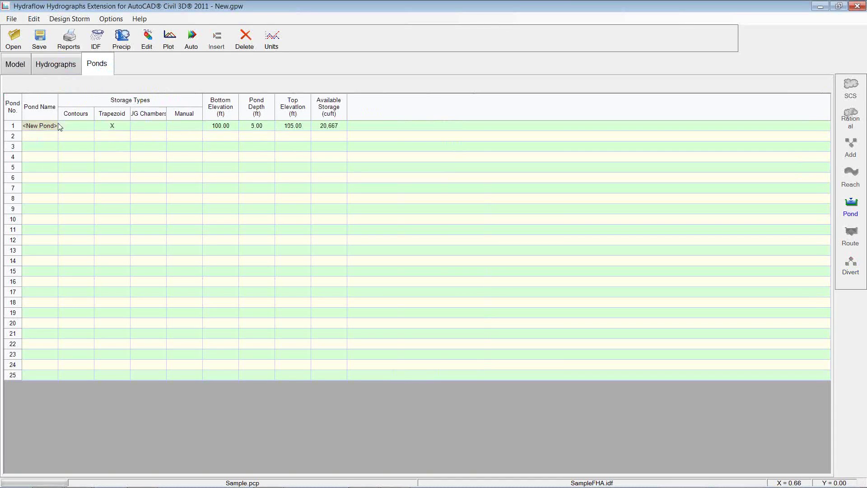
pyautogui.doubleClick(43, 137)
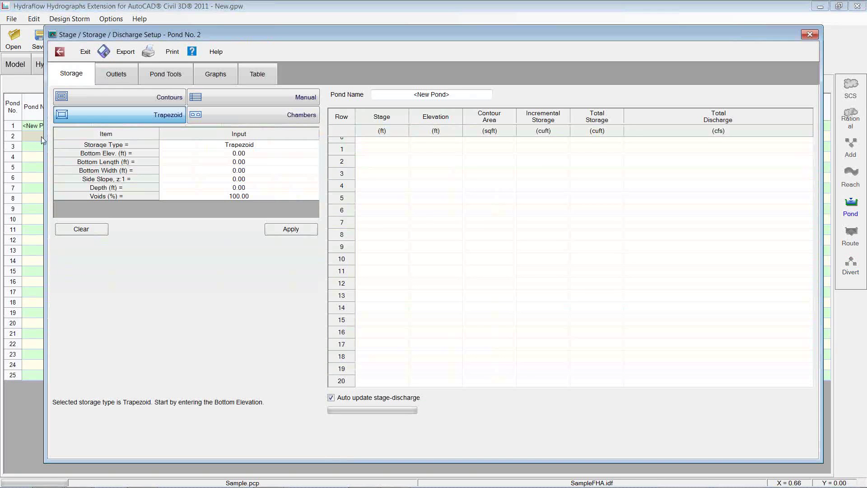
pyautogui.press('Escape')
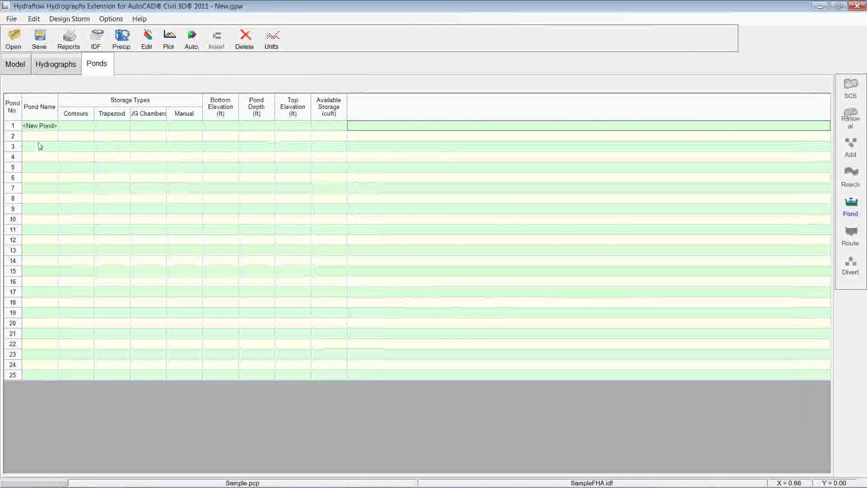
pyautogui.doubleClick(44, 130)
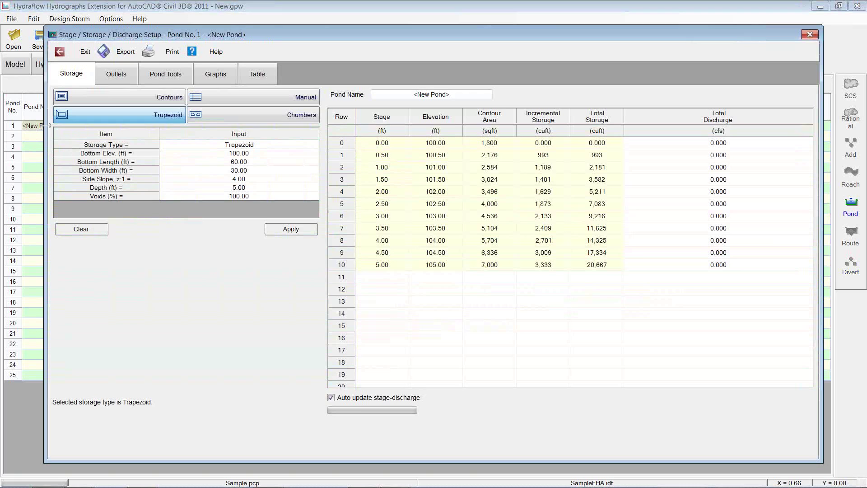
pyautogui.click(118, 95)
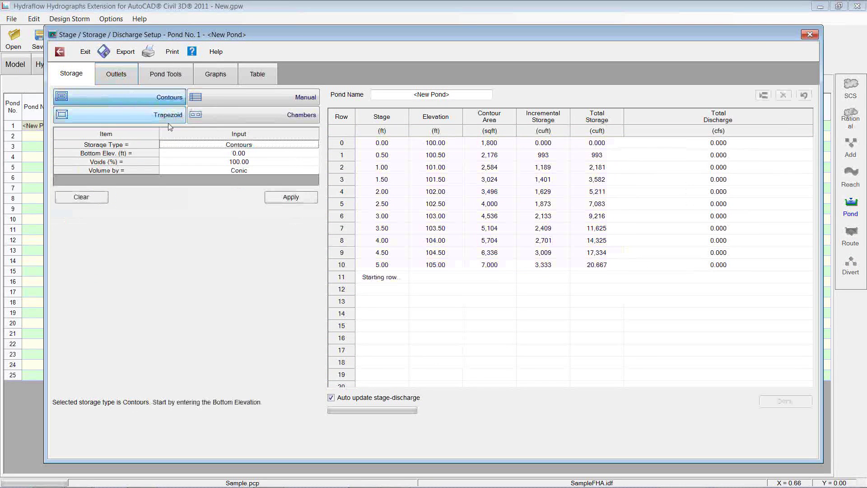
pyautogui.click(154, 117)
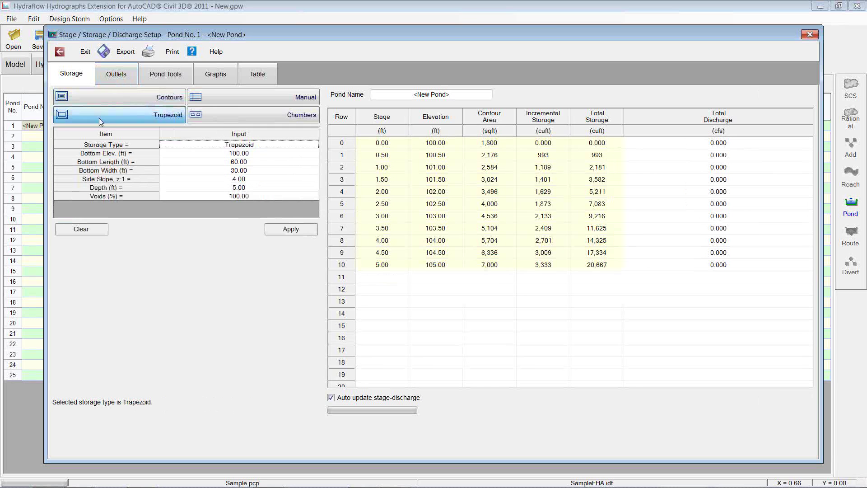
pyautogui.click(117, 76)
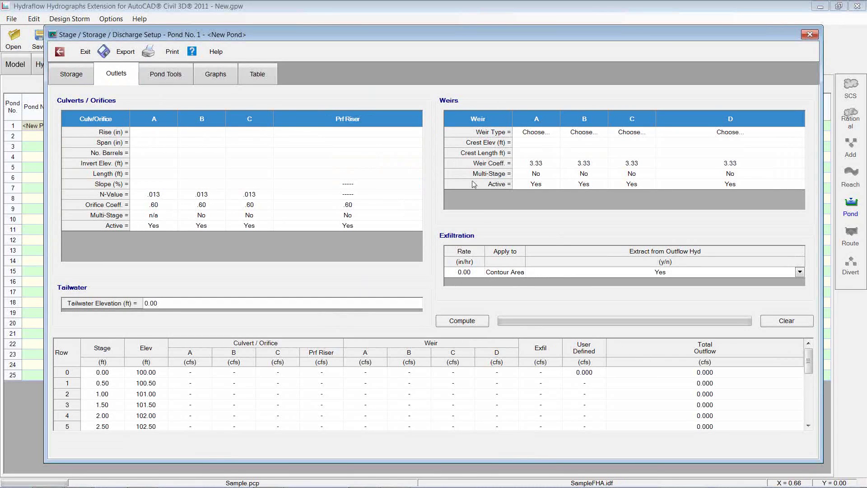
pyautogui.click(153, 83)
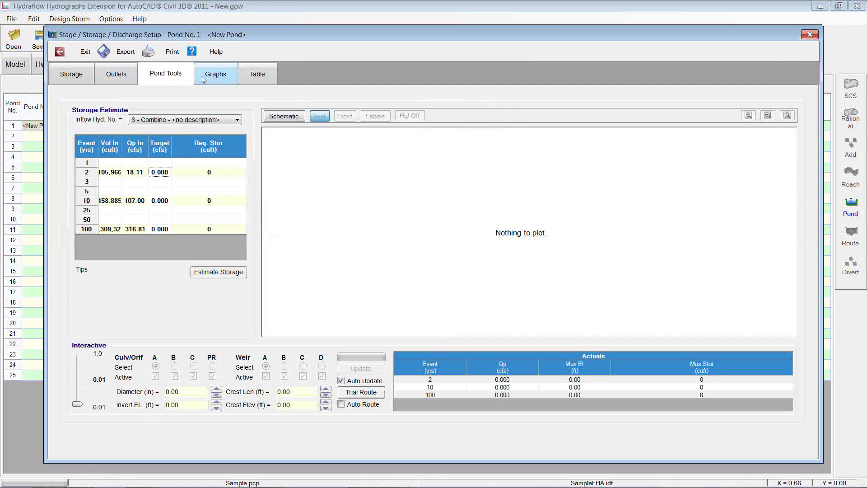
pyautogui.click(222, 120)
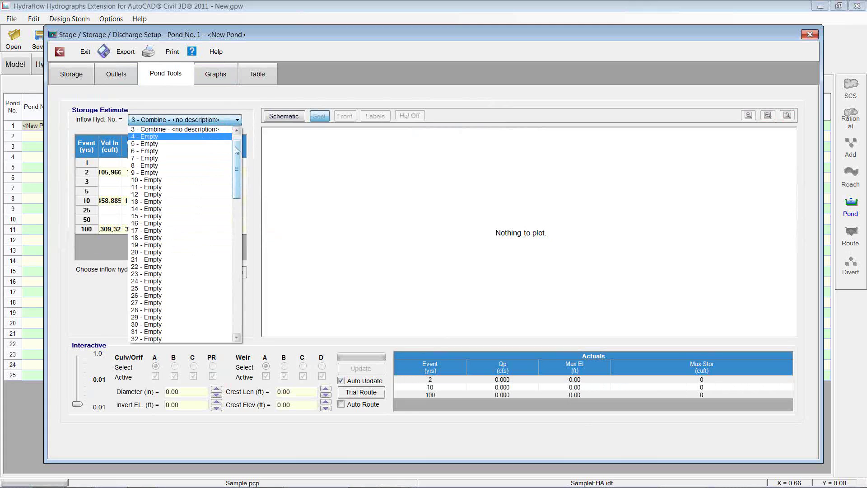
pyautogui.scroll(1, 238, 140)
pyautogui.click(187, 120)
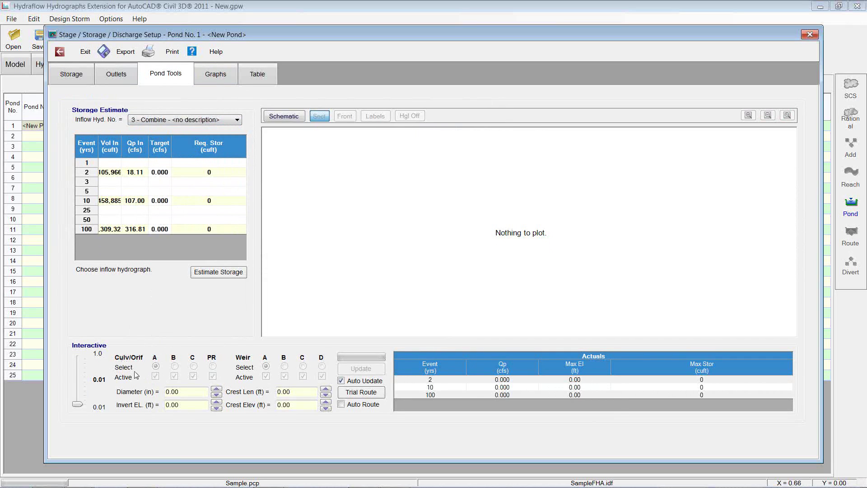
pyautogui.moveTo(77, 403); pyautogui.dragTo(79, 363)
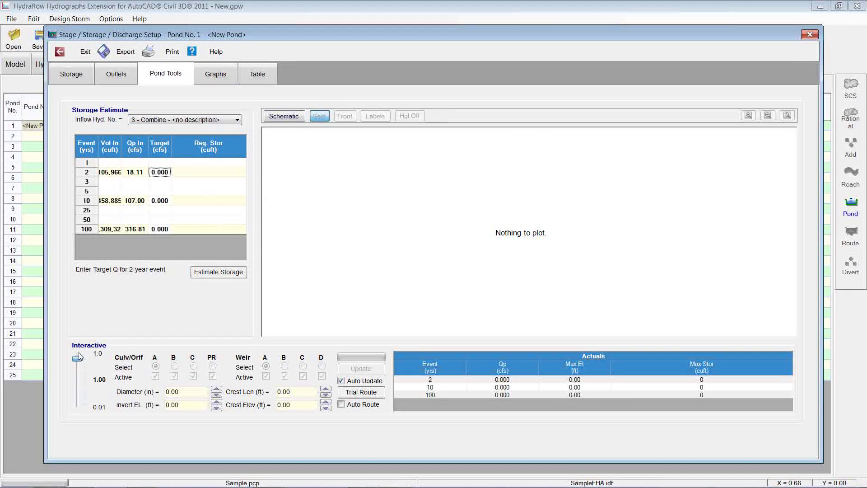
pyautogui.hotkey('ctrl', 'Tab')
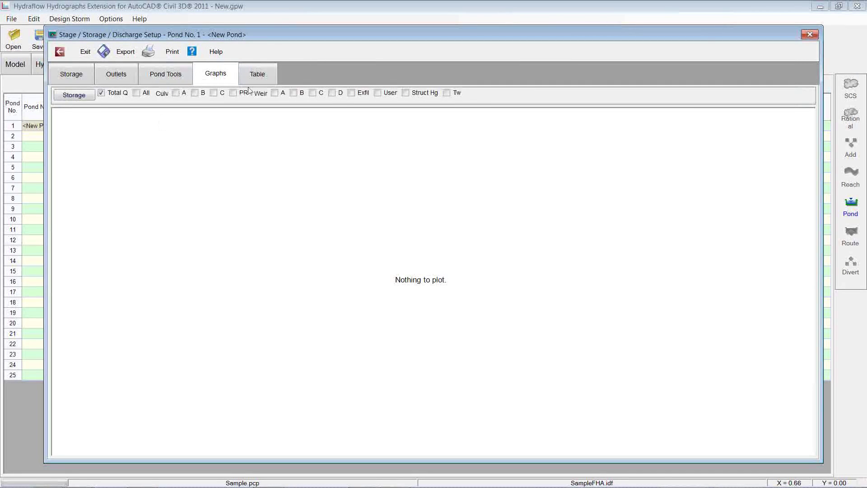
pyautogui.click(261, 84)
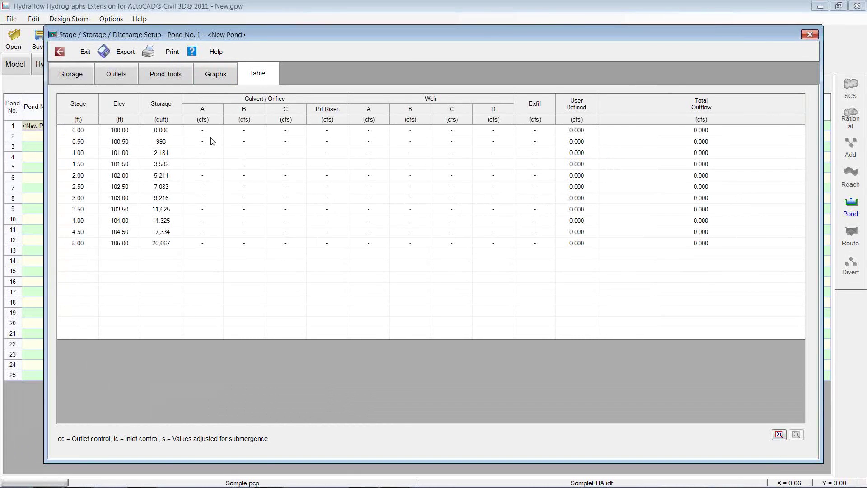
pyautogui.click(75, 80)
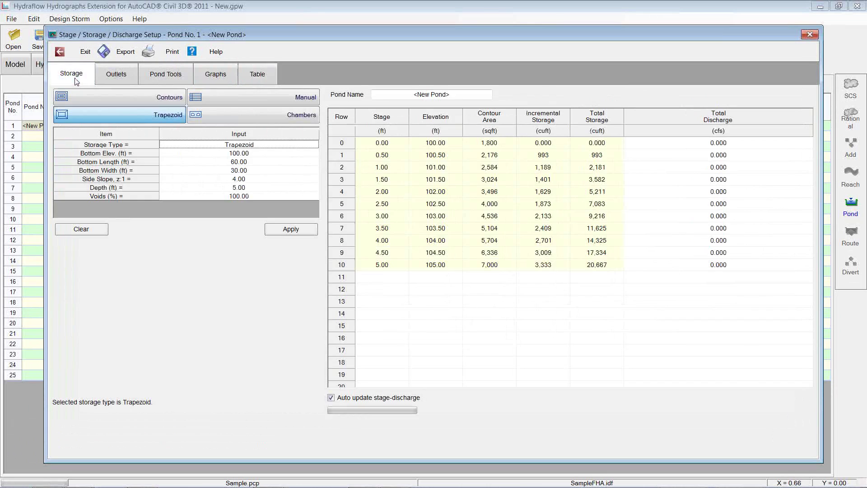